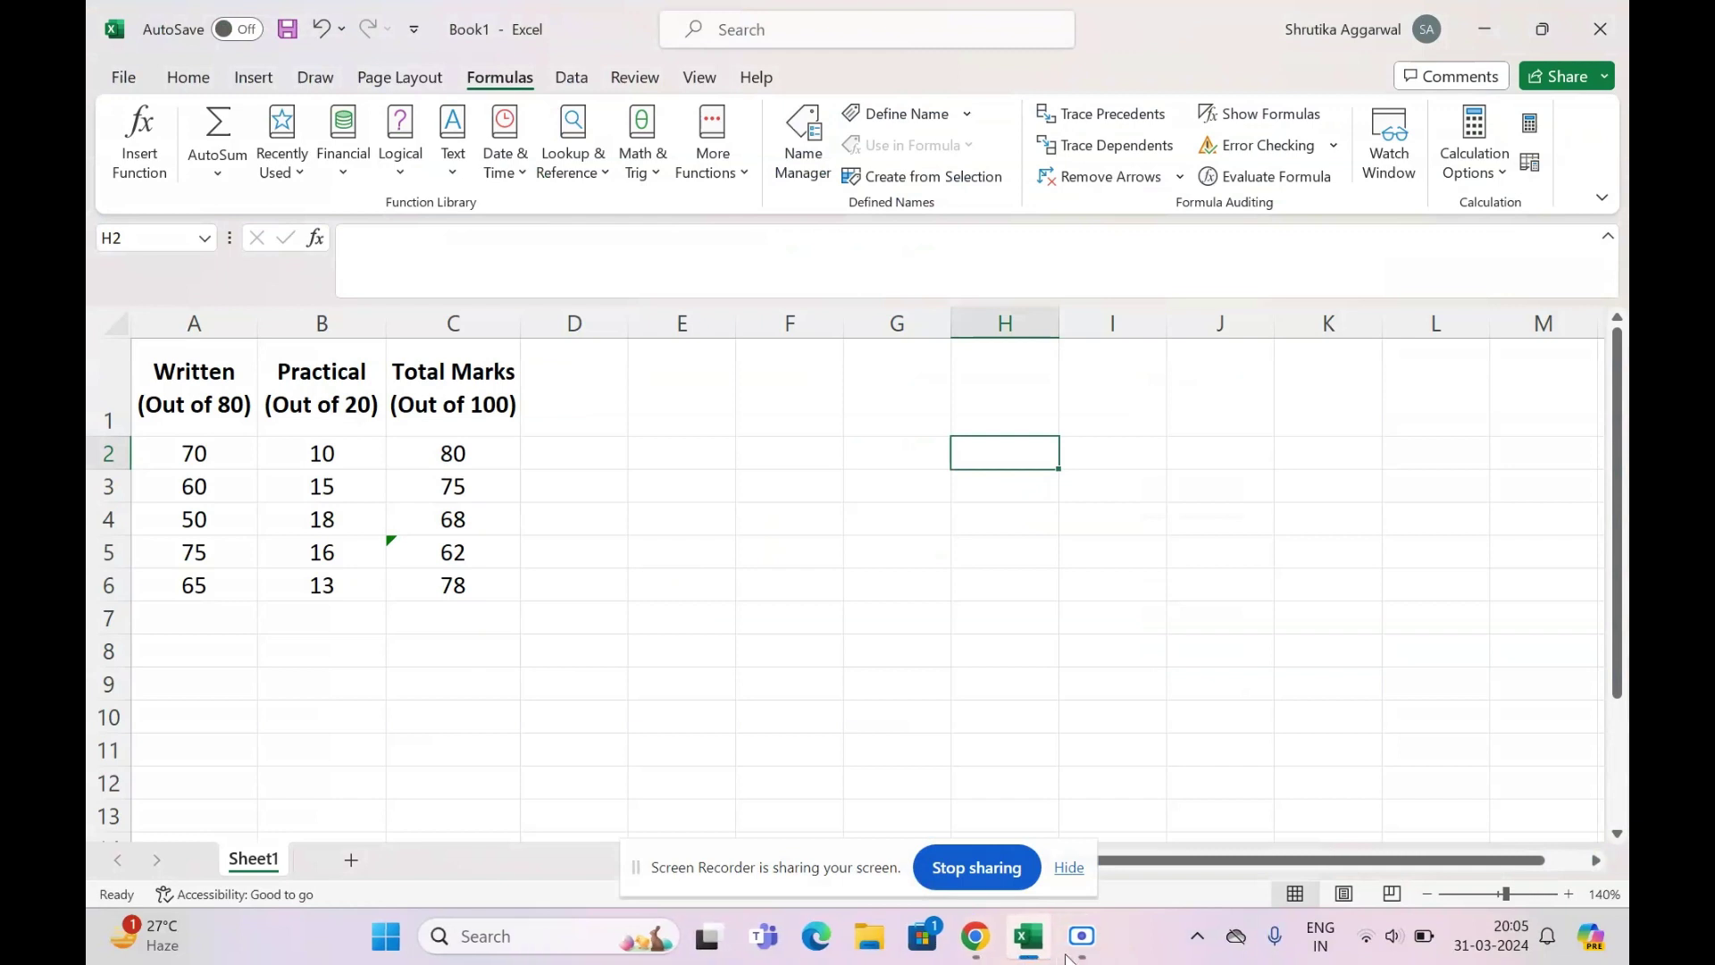
Inspect C5's flagged formula and its error options, comparing it with C3
click(422, 563)
click(358, 548)
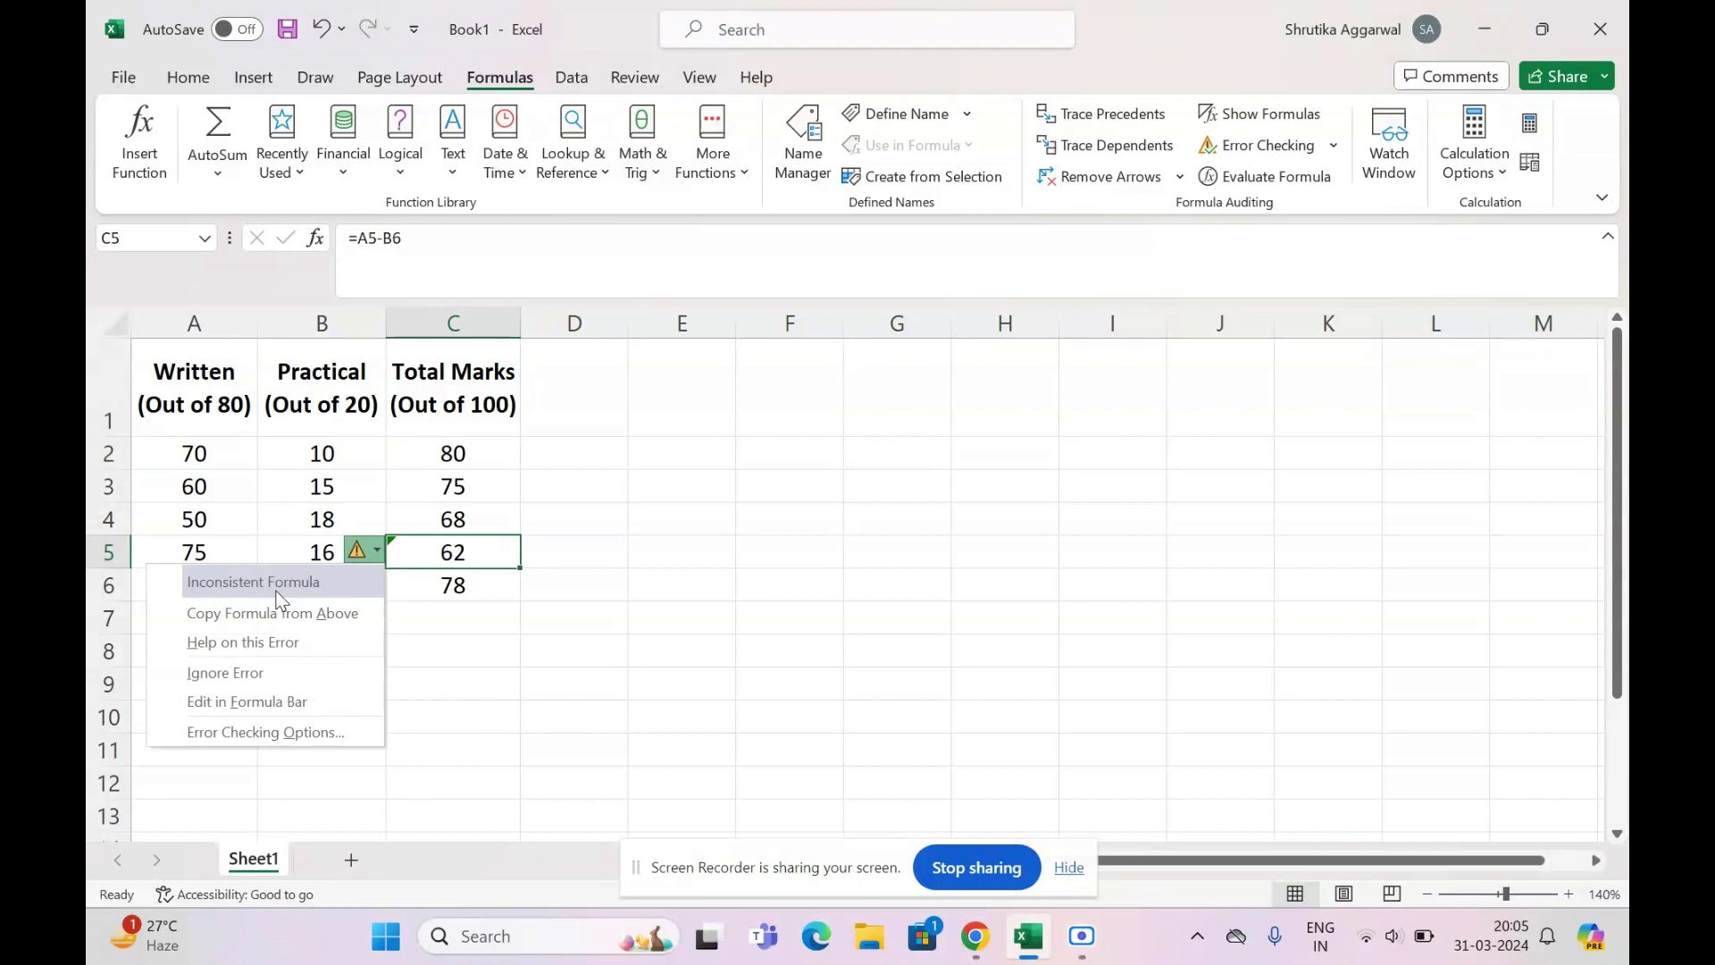
click(749, 601)
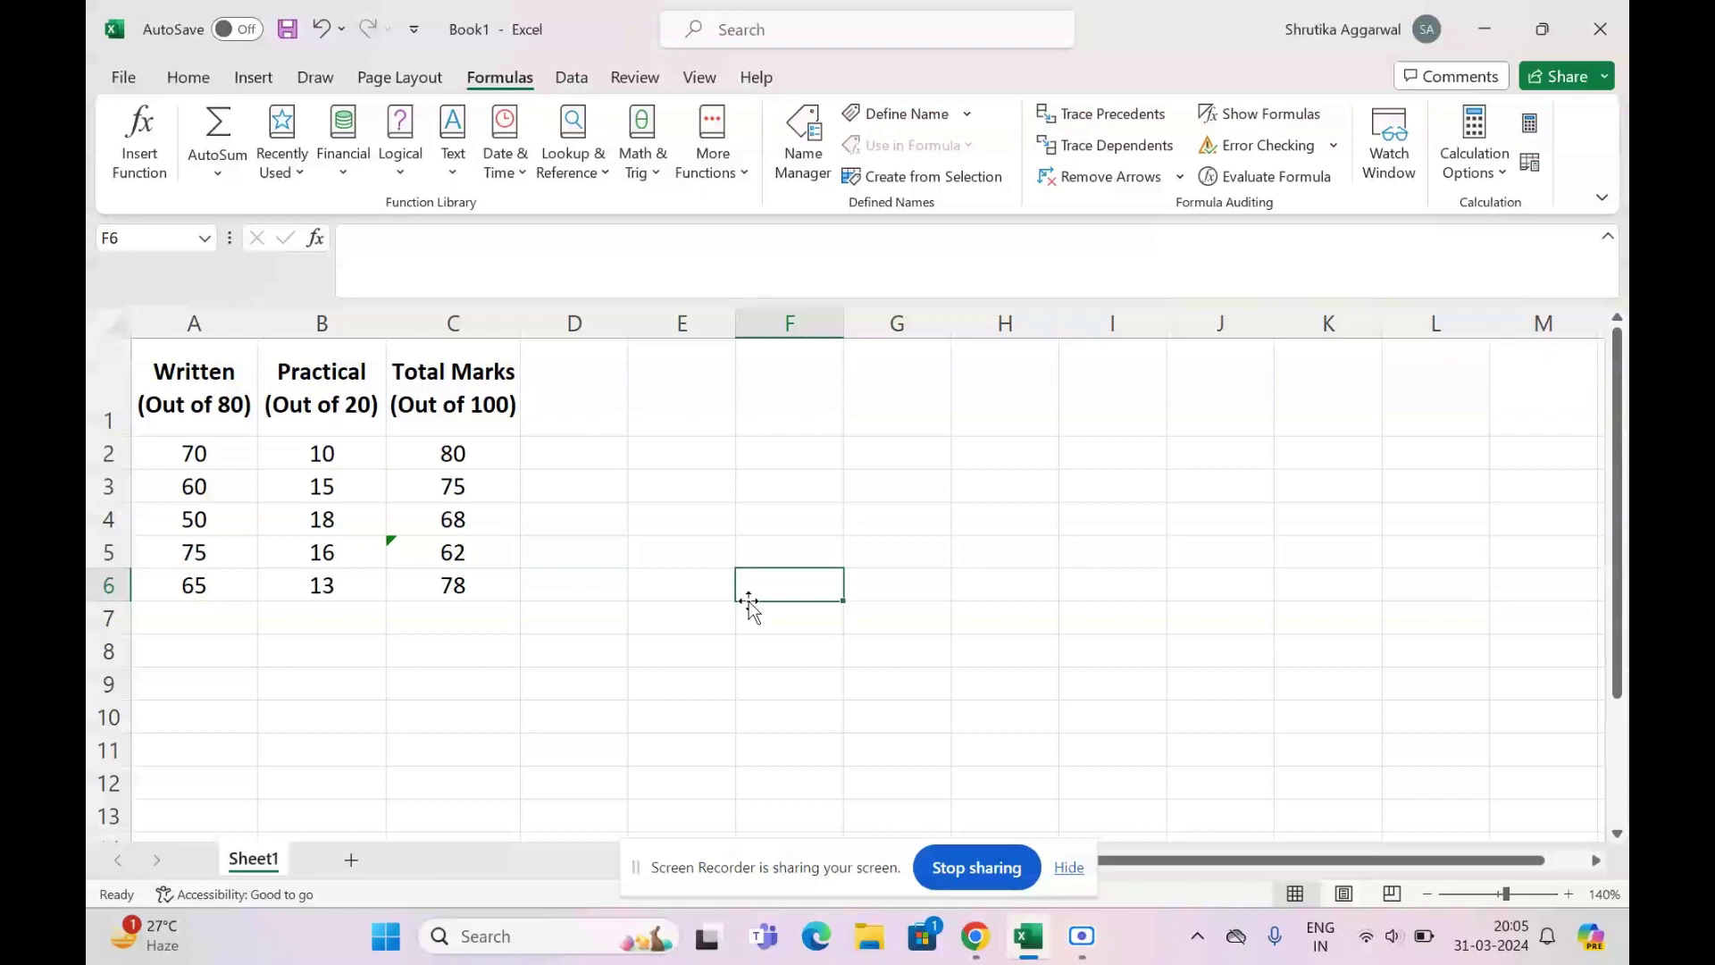
click(464, 542)
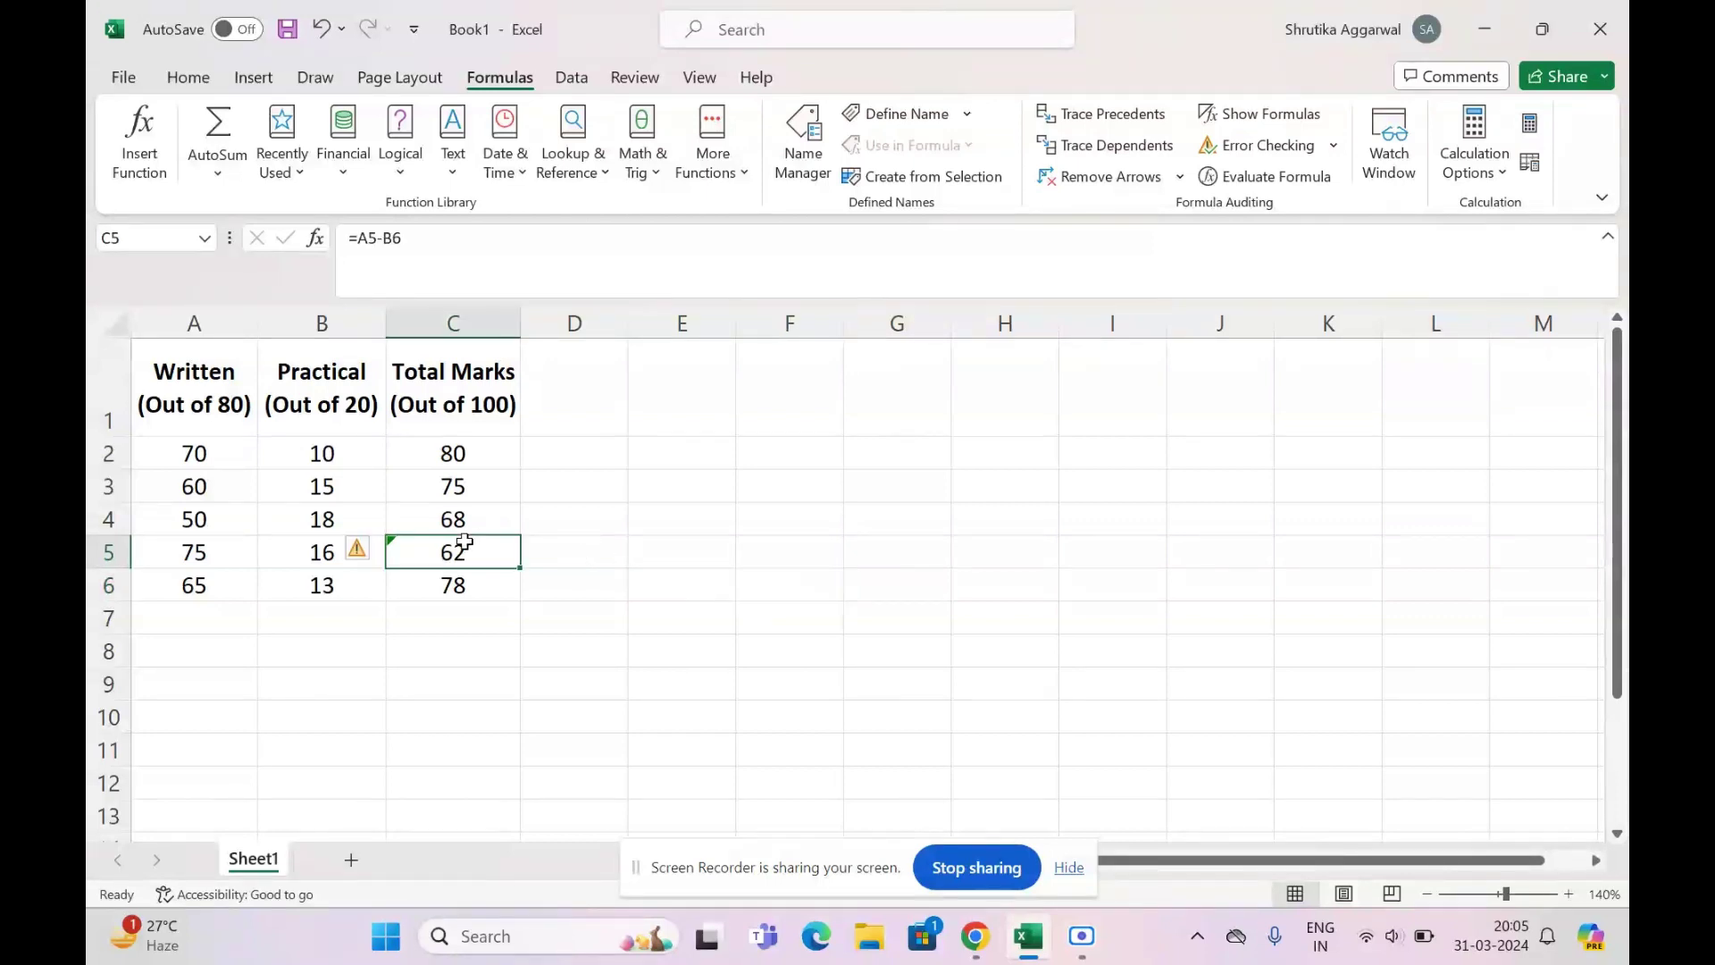
click(465, 488)
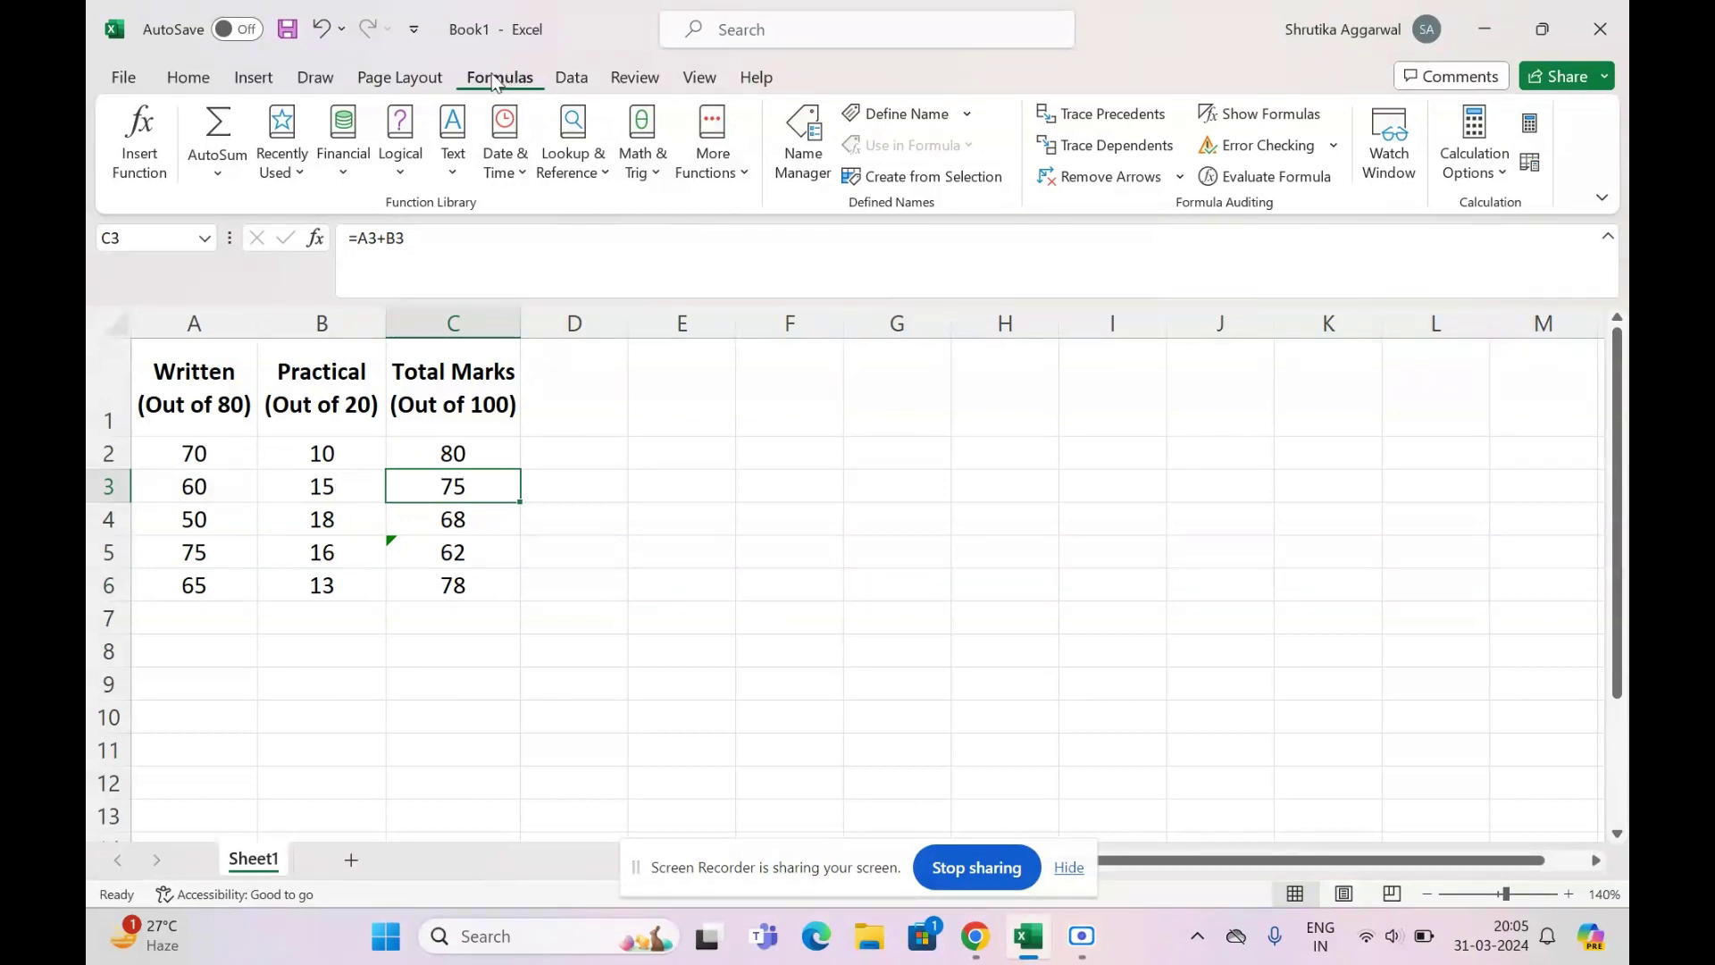
Turn on Show Formulas and compare C4's sum with C5's =A5-B6
click(1253, 125)
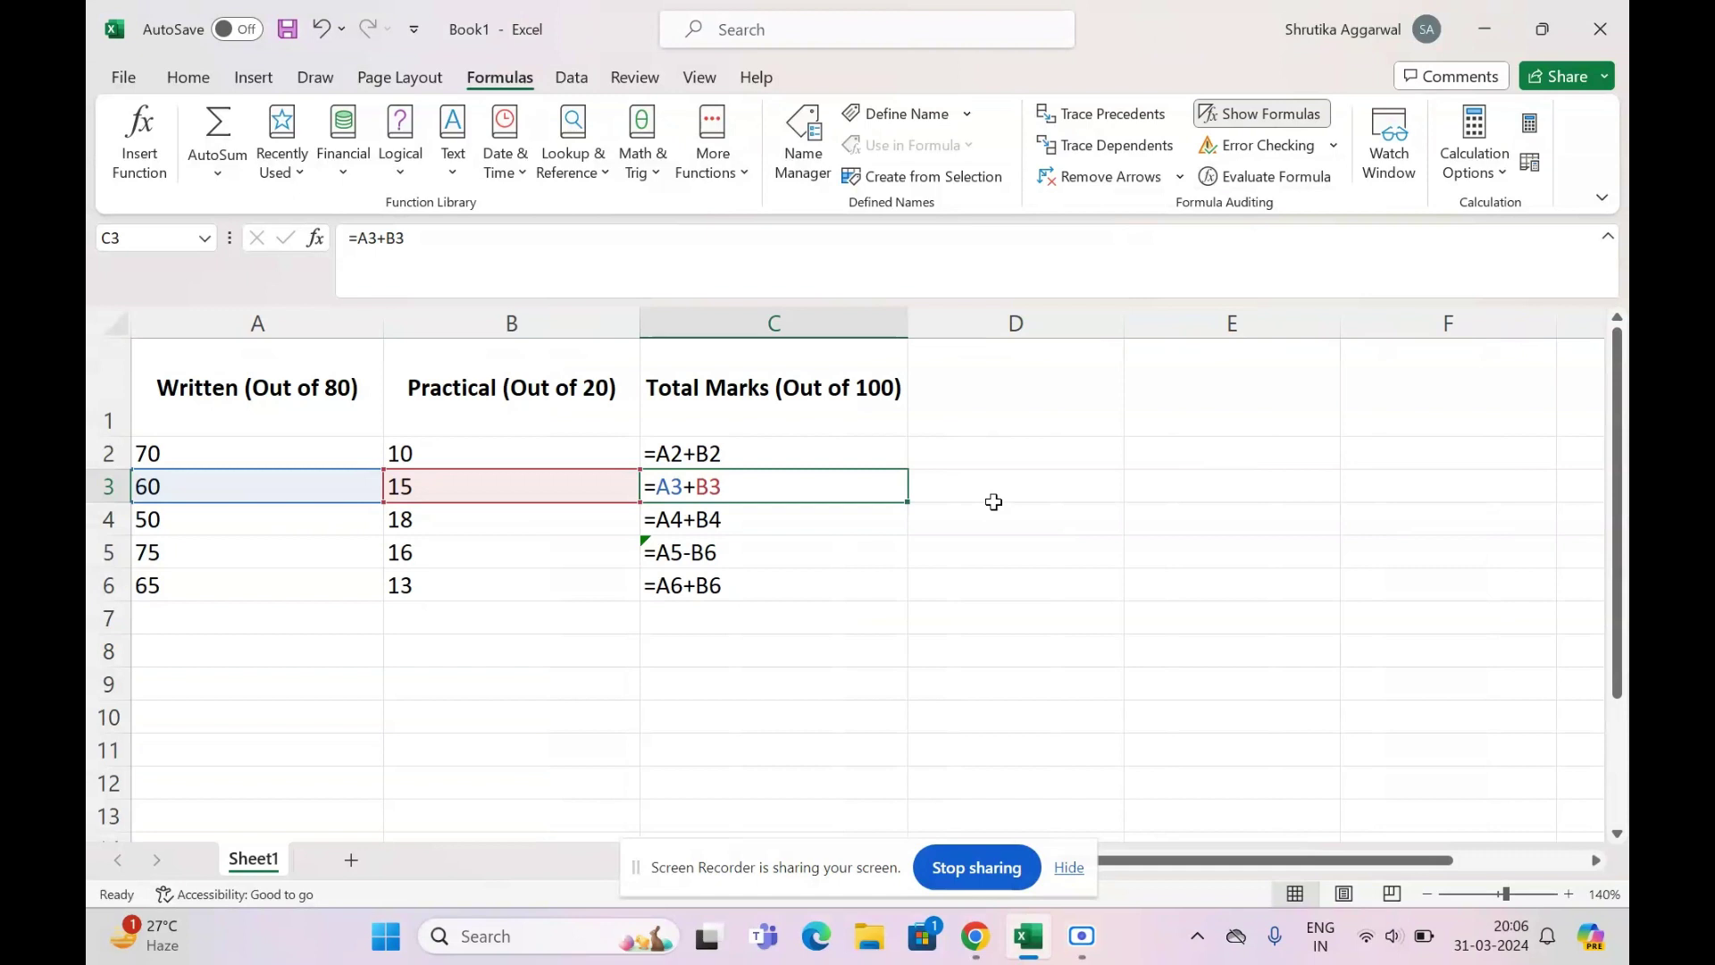
click(729, 519)
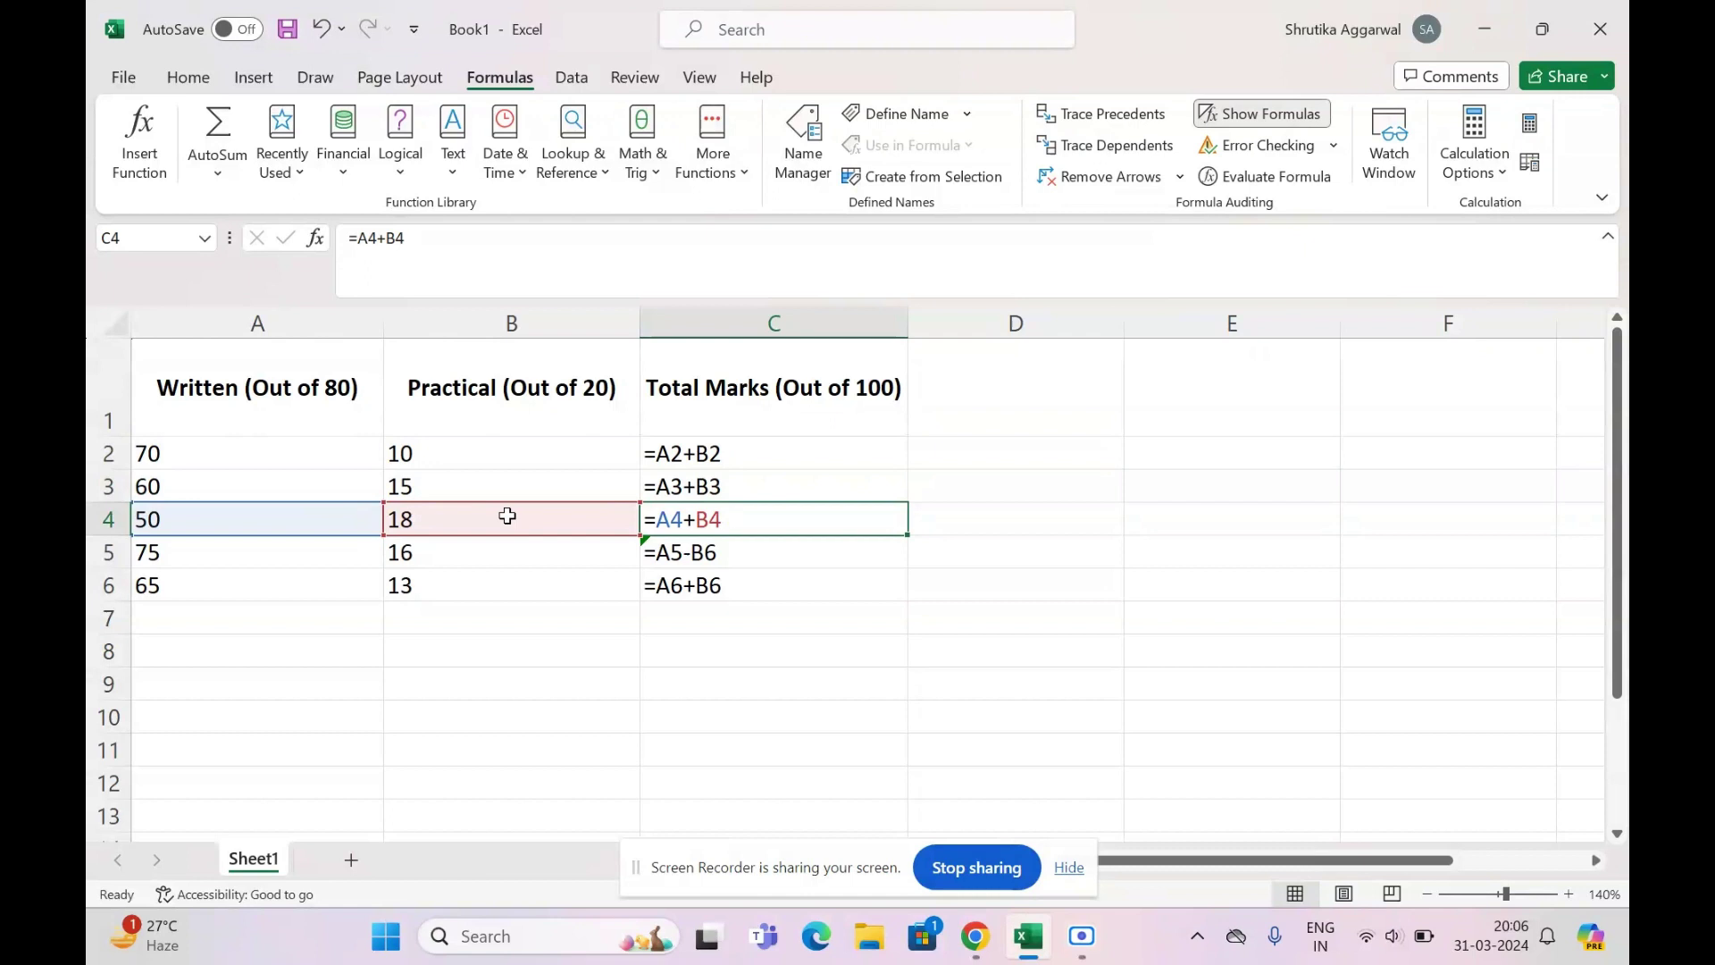
click(734, 562)
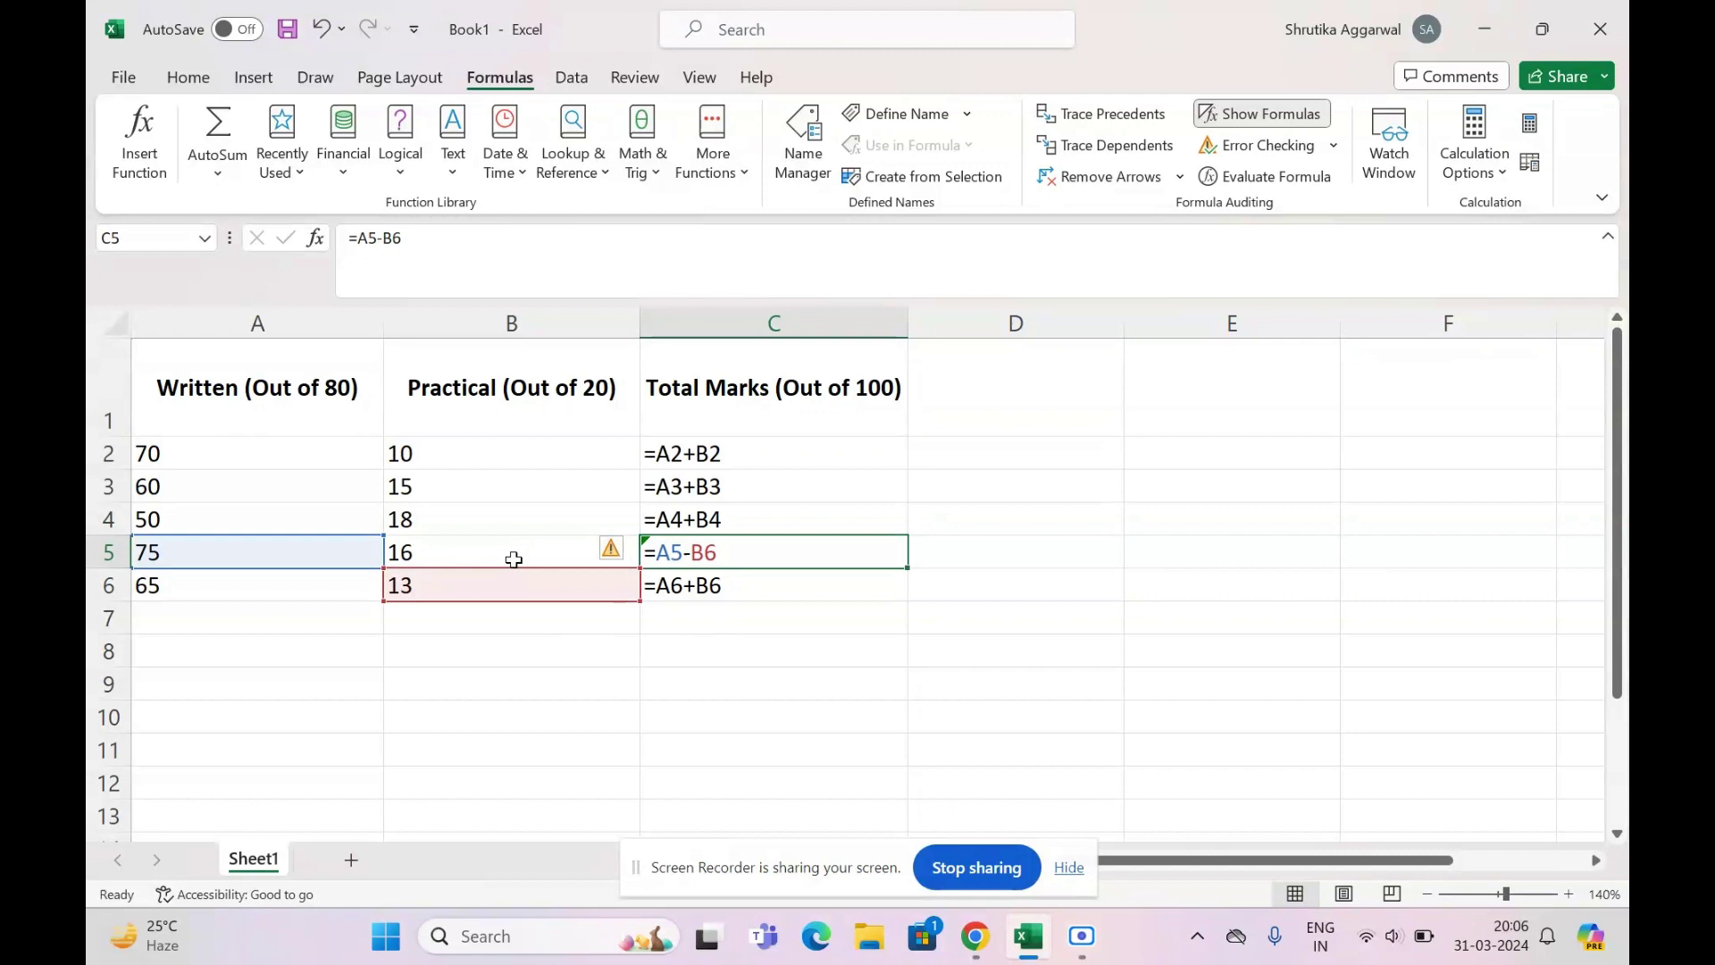
Rewrite C5's formula as =A5+B5 by referencing A5 and B5, then verify it
double_click(773, 558)
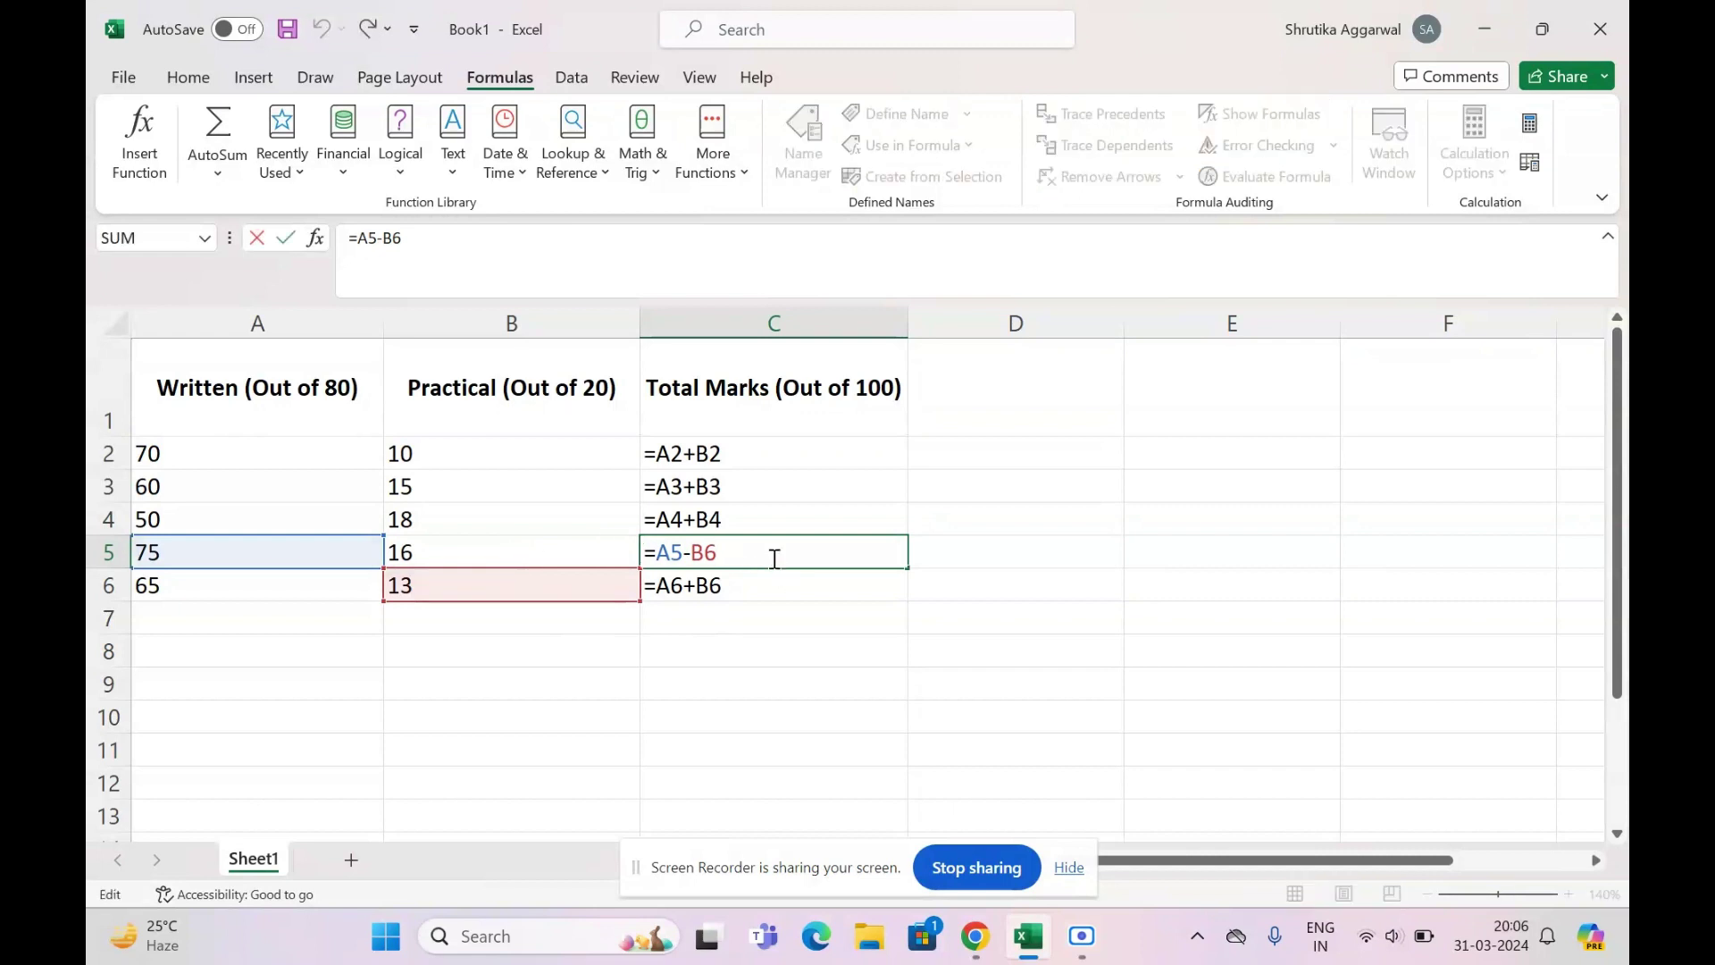
key(BackSpace)
key(BackSpace)
key(BackSpace)
key(BackSpace)
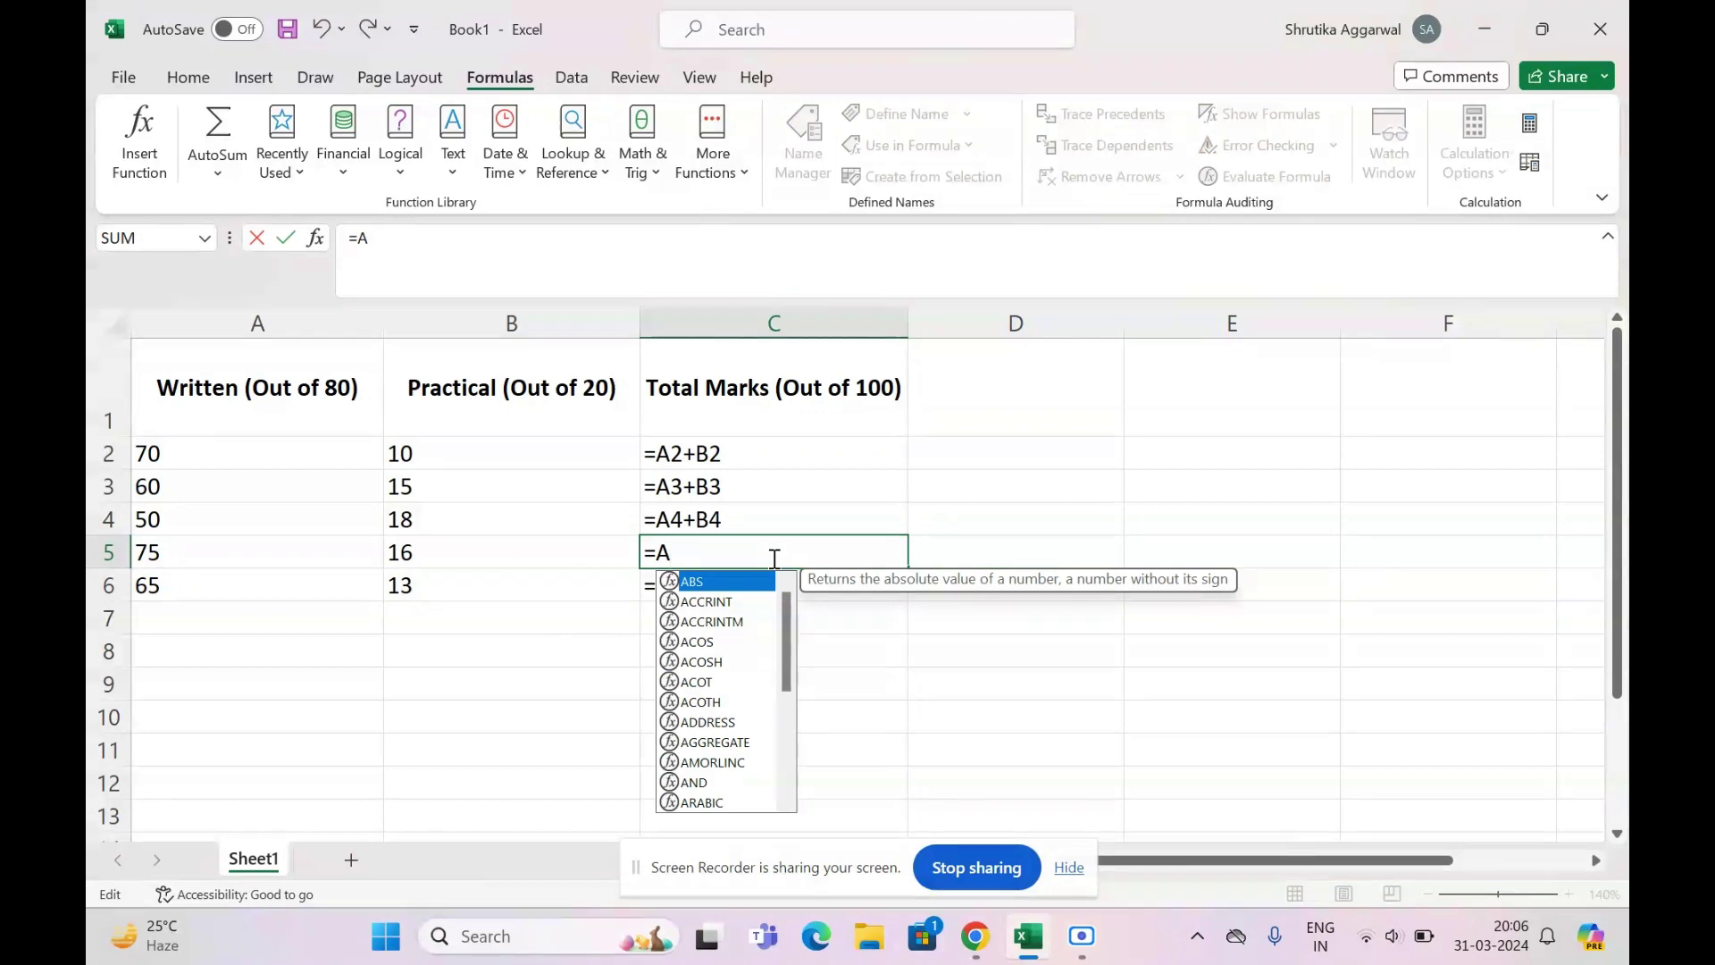
text(+)
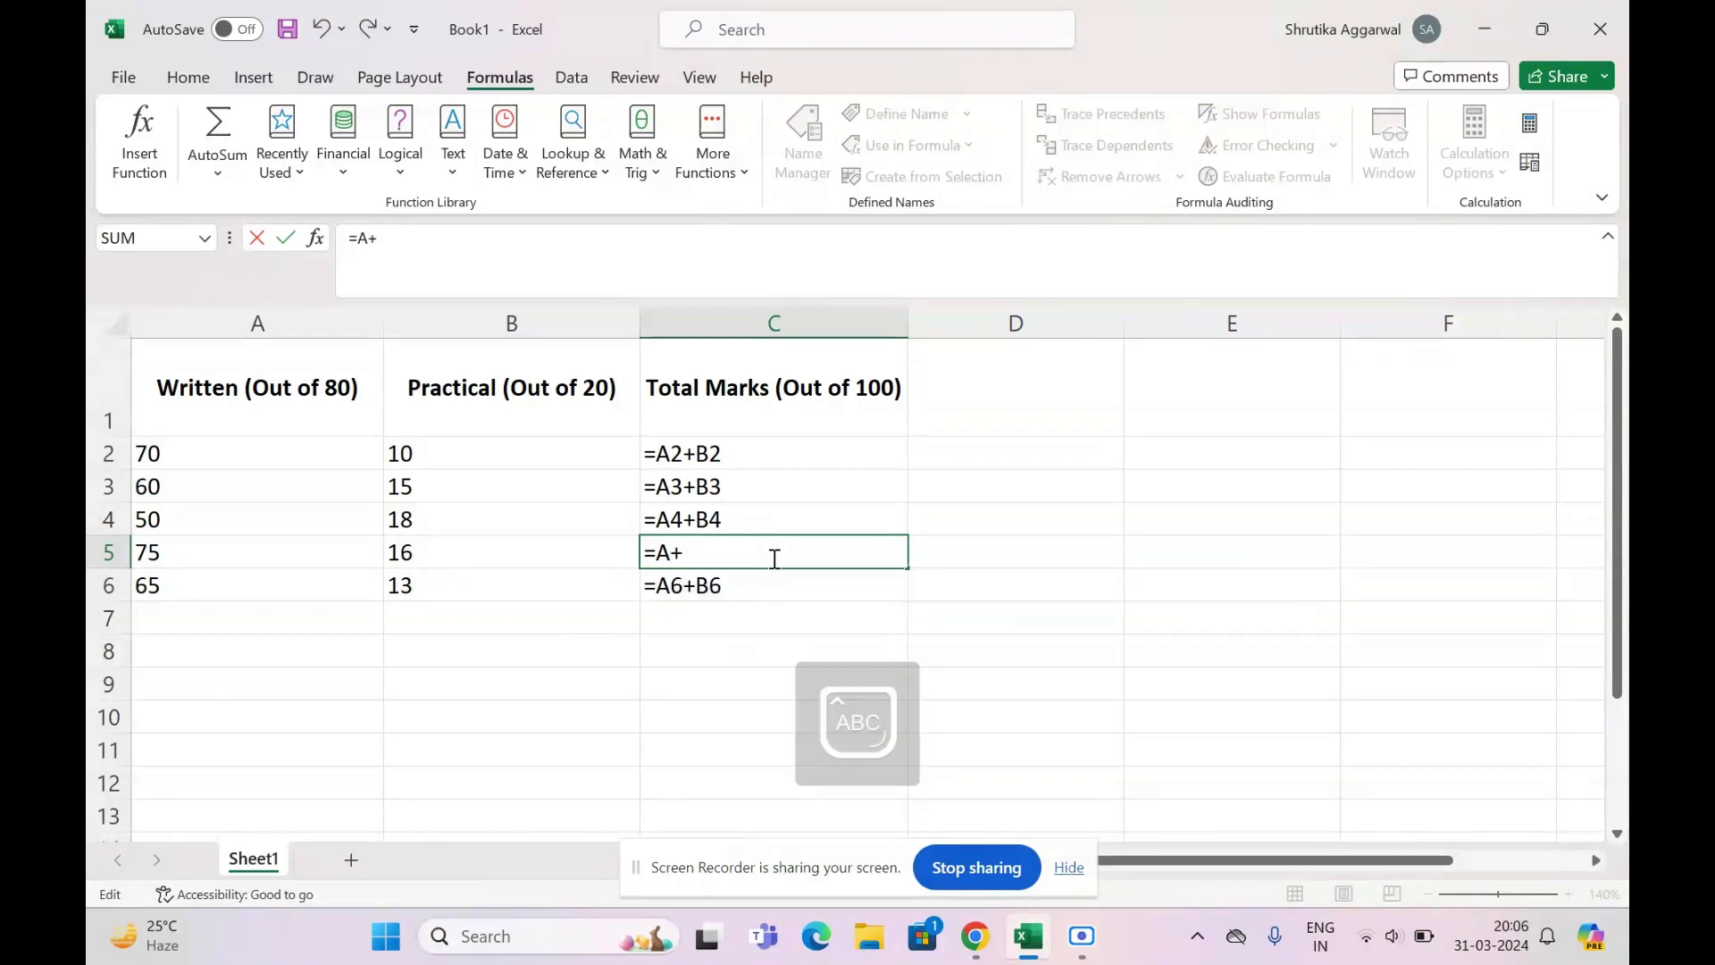
text(B5)
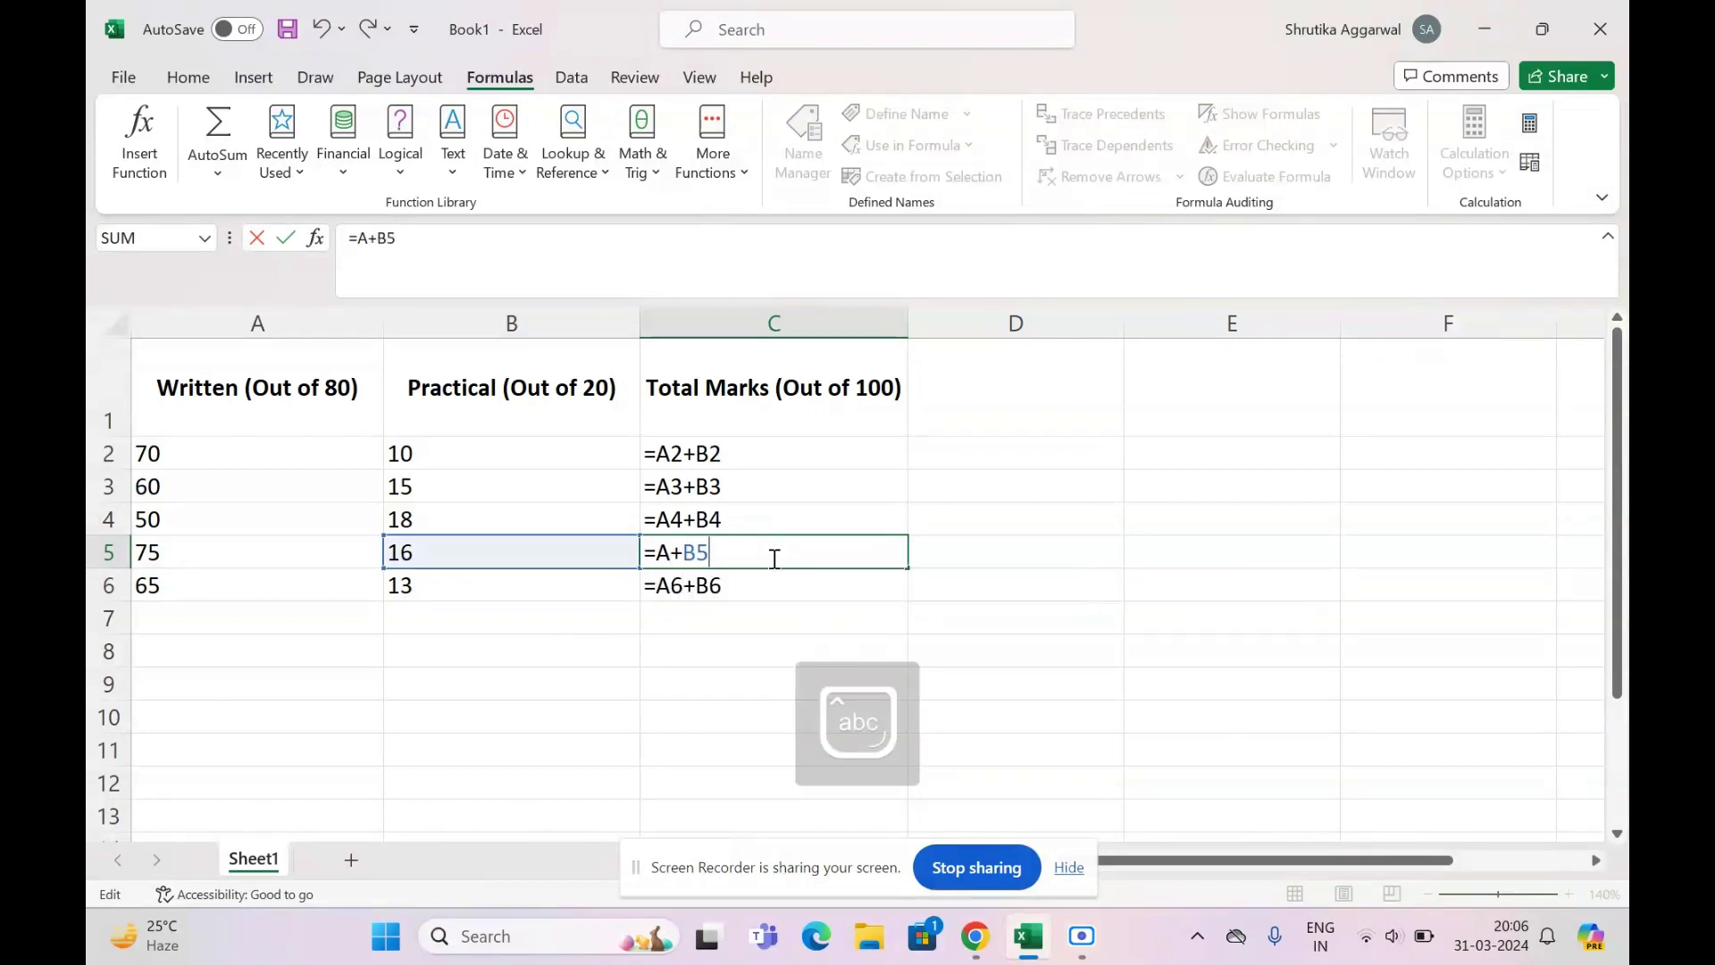
key(BackSpace)
key(BackSpace)
key(BackSpace)
key(BackSpace)
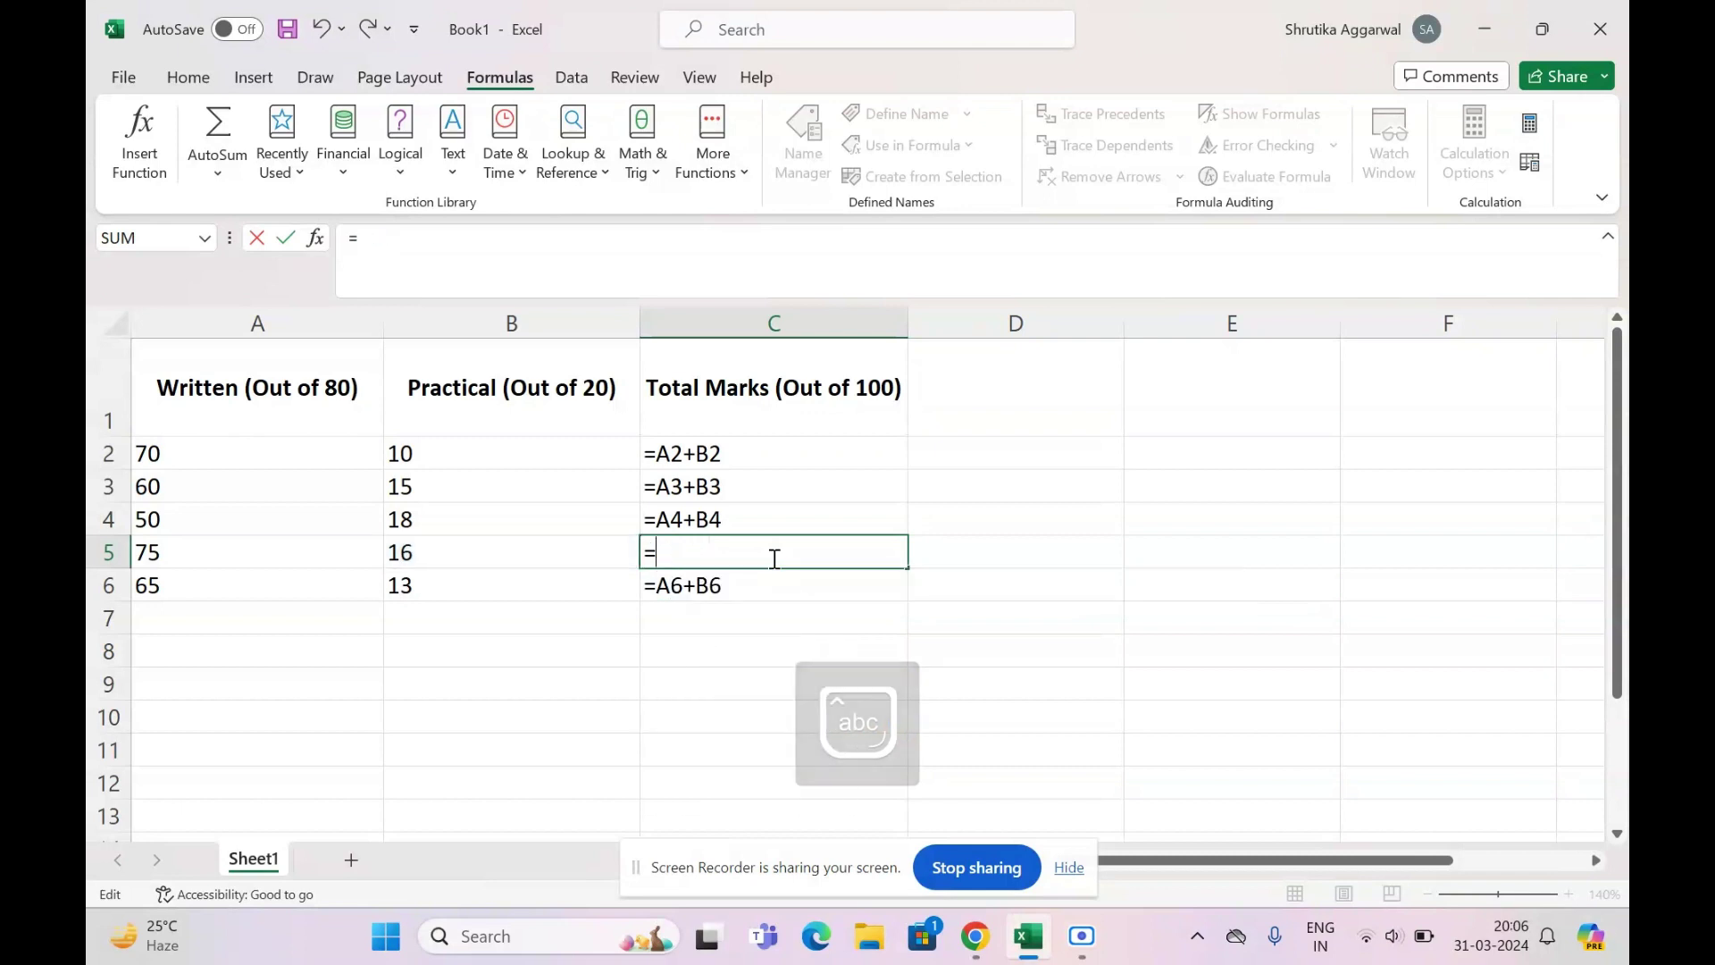
click(174, 552)
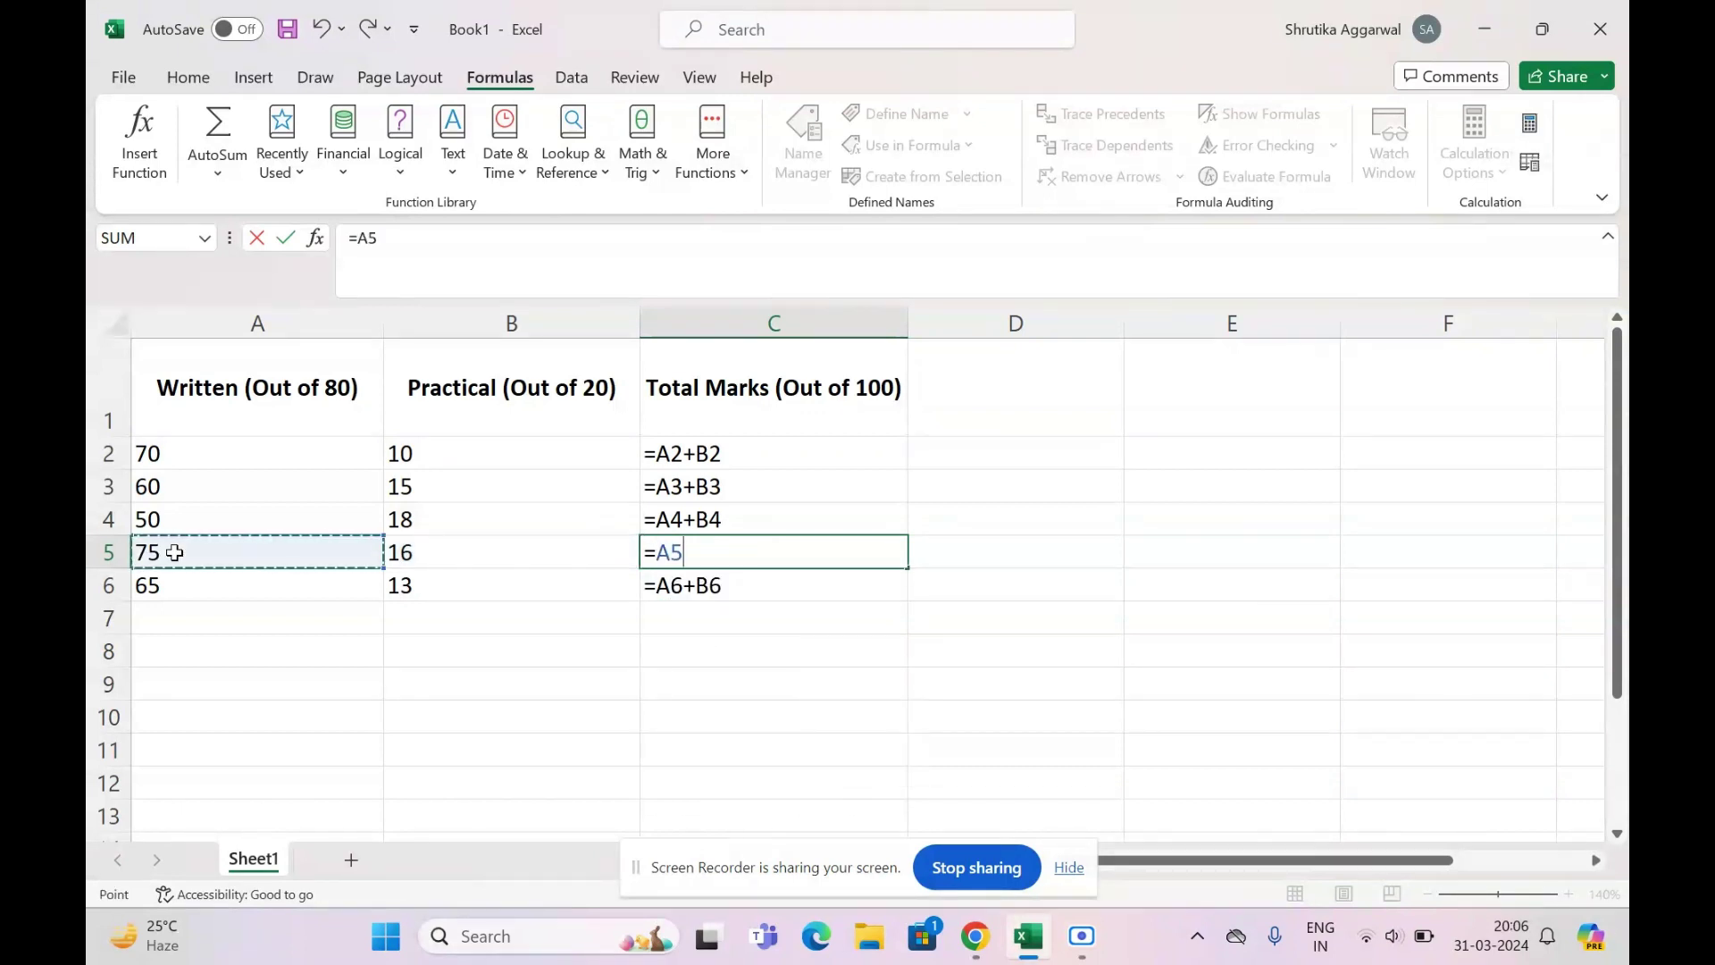
text(+)
click(418, 552)
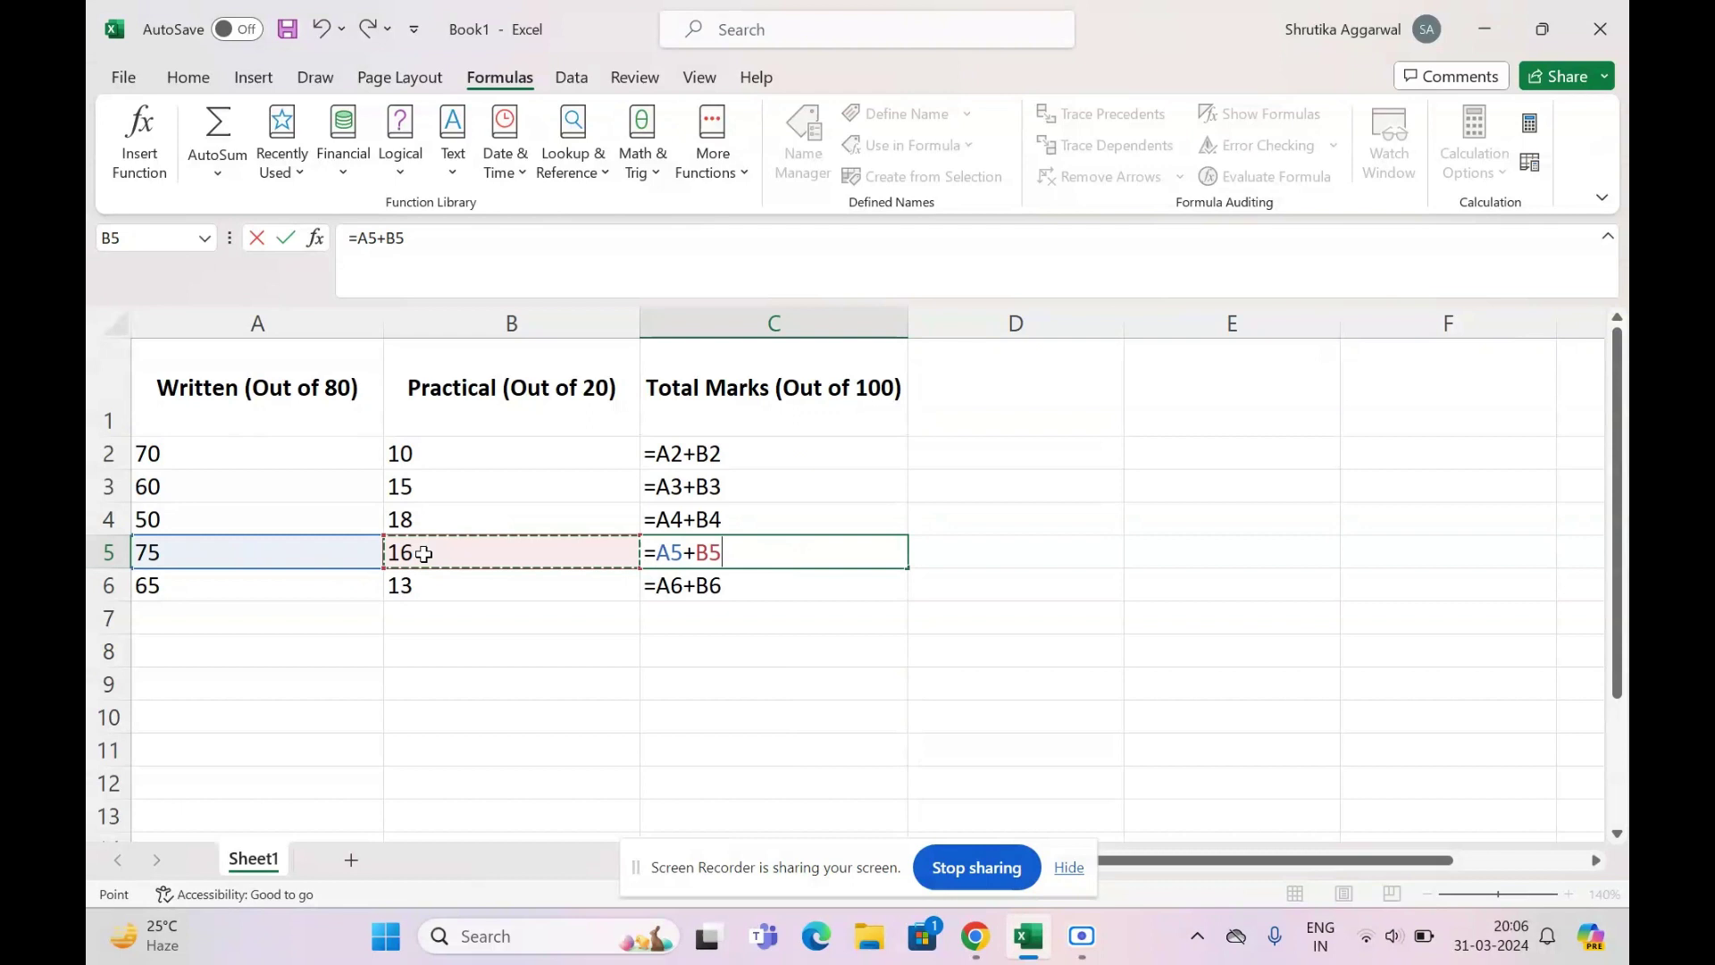
key(Return)
click(809, 720)
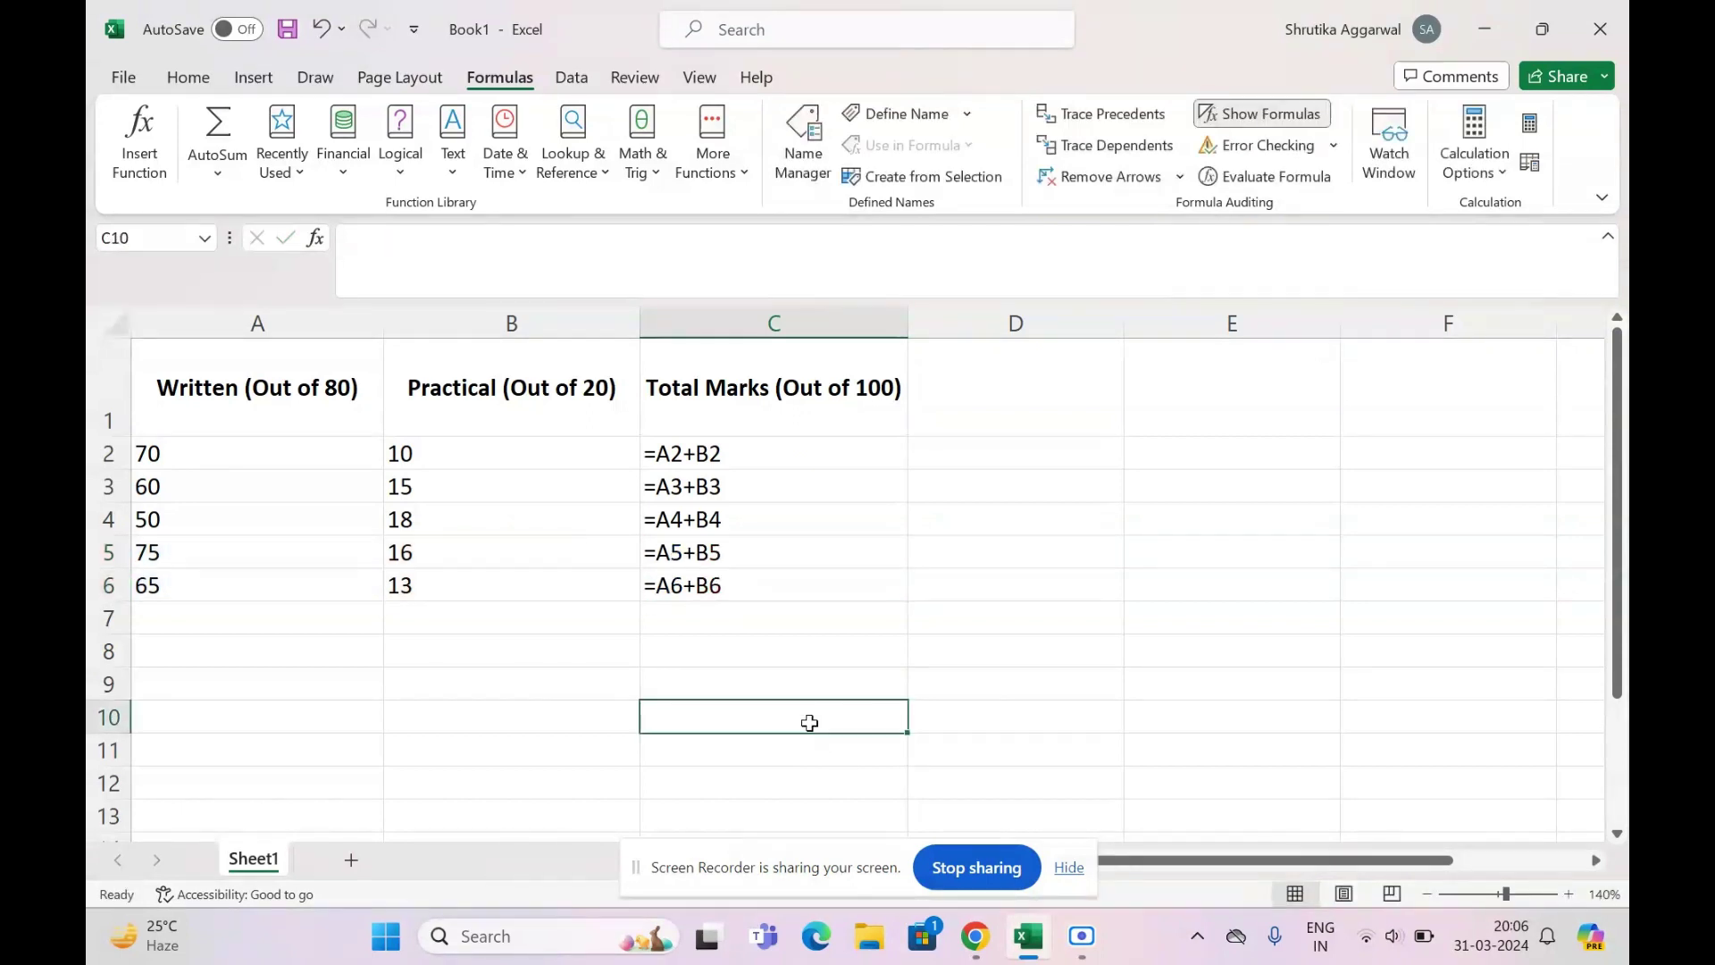
click(816, 561)
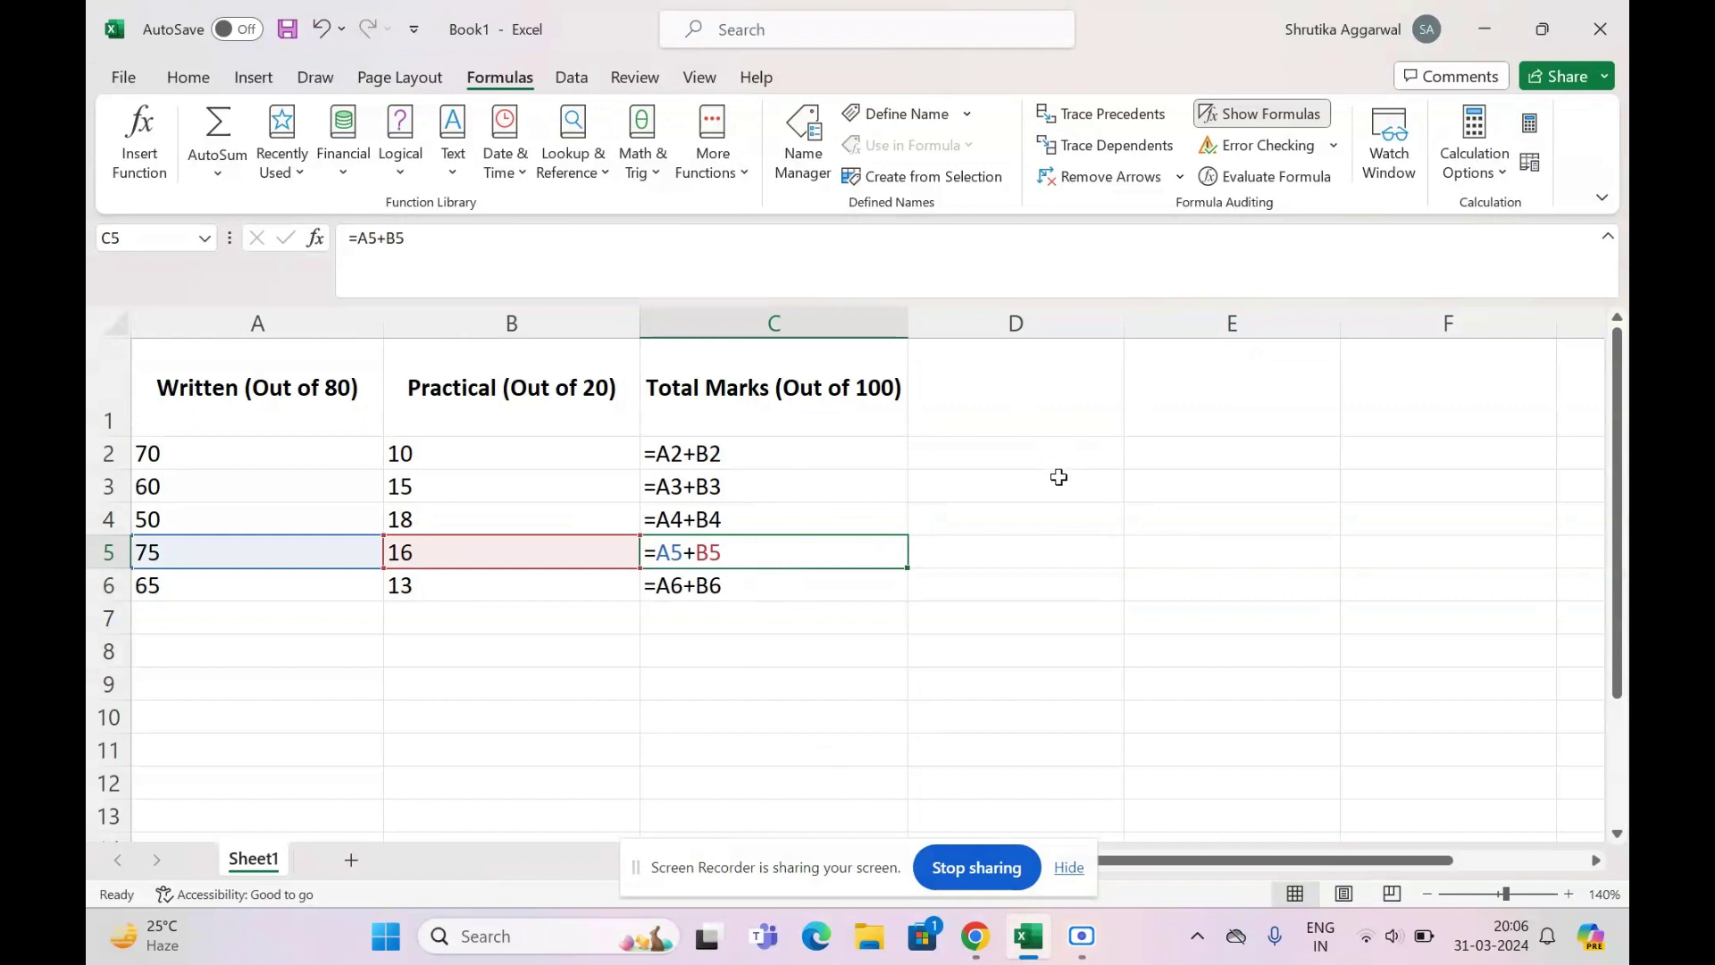
Return to calculated values, check C6, and undo the C5 fix back to =A5-B6 (62)
click(1263, 117)
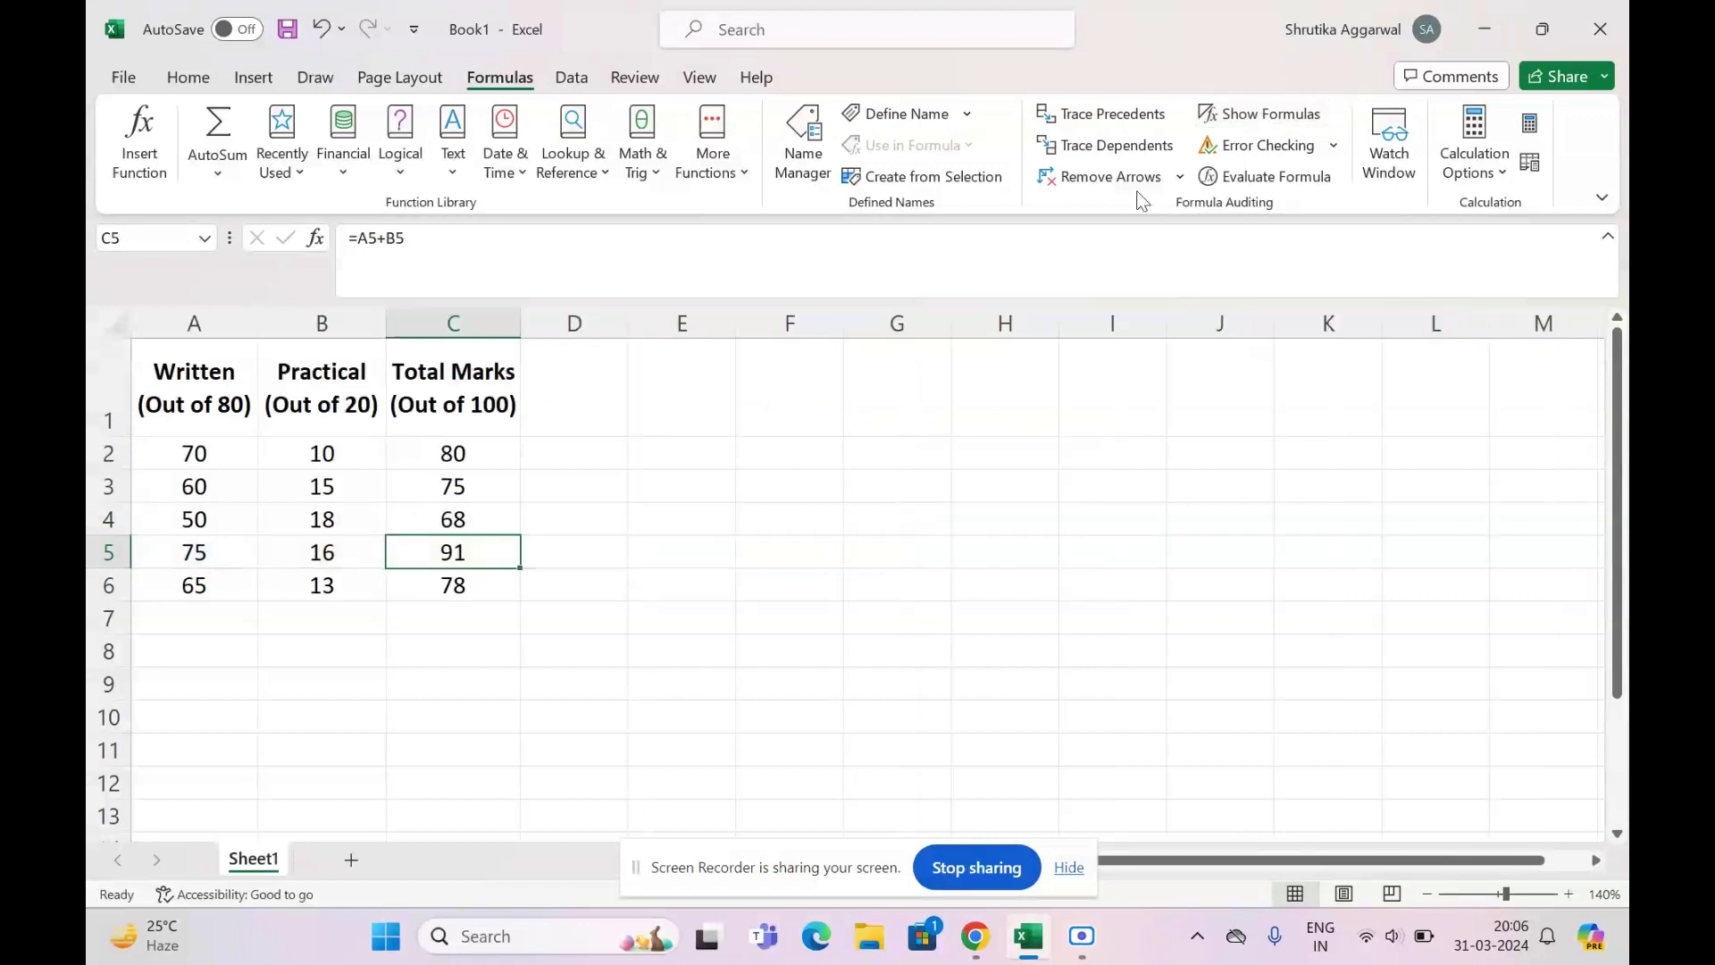
click(462, 592)
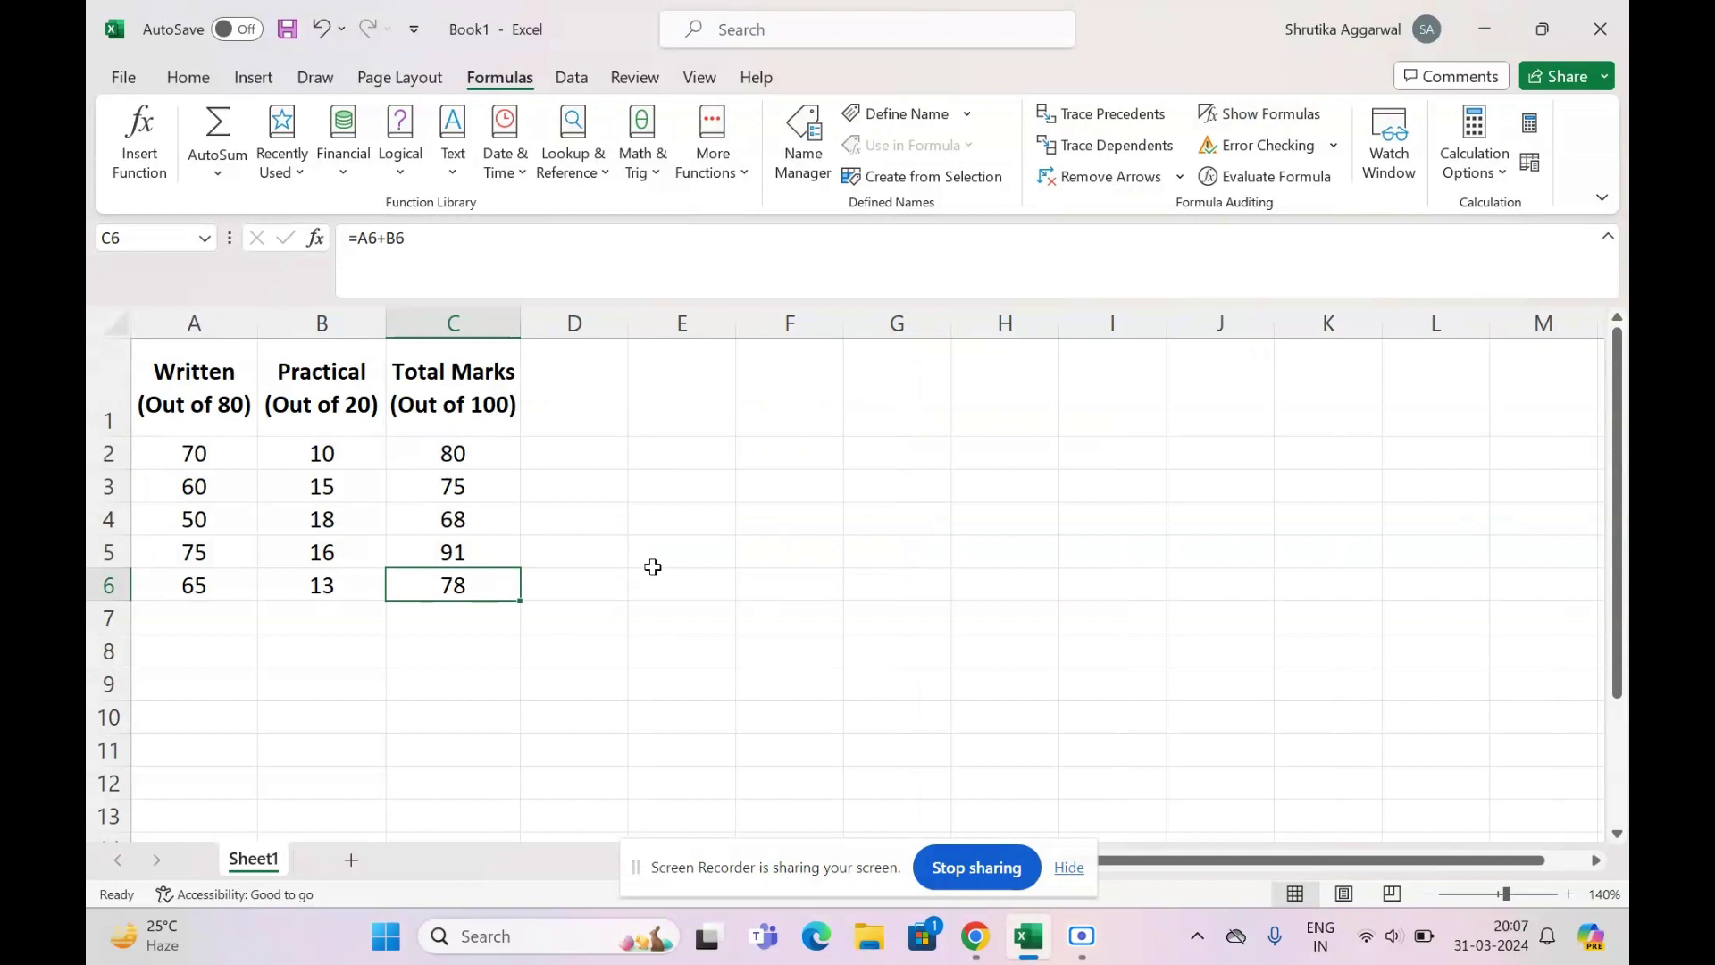
key(ctrl+z)
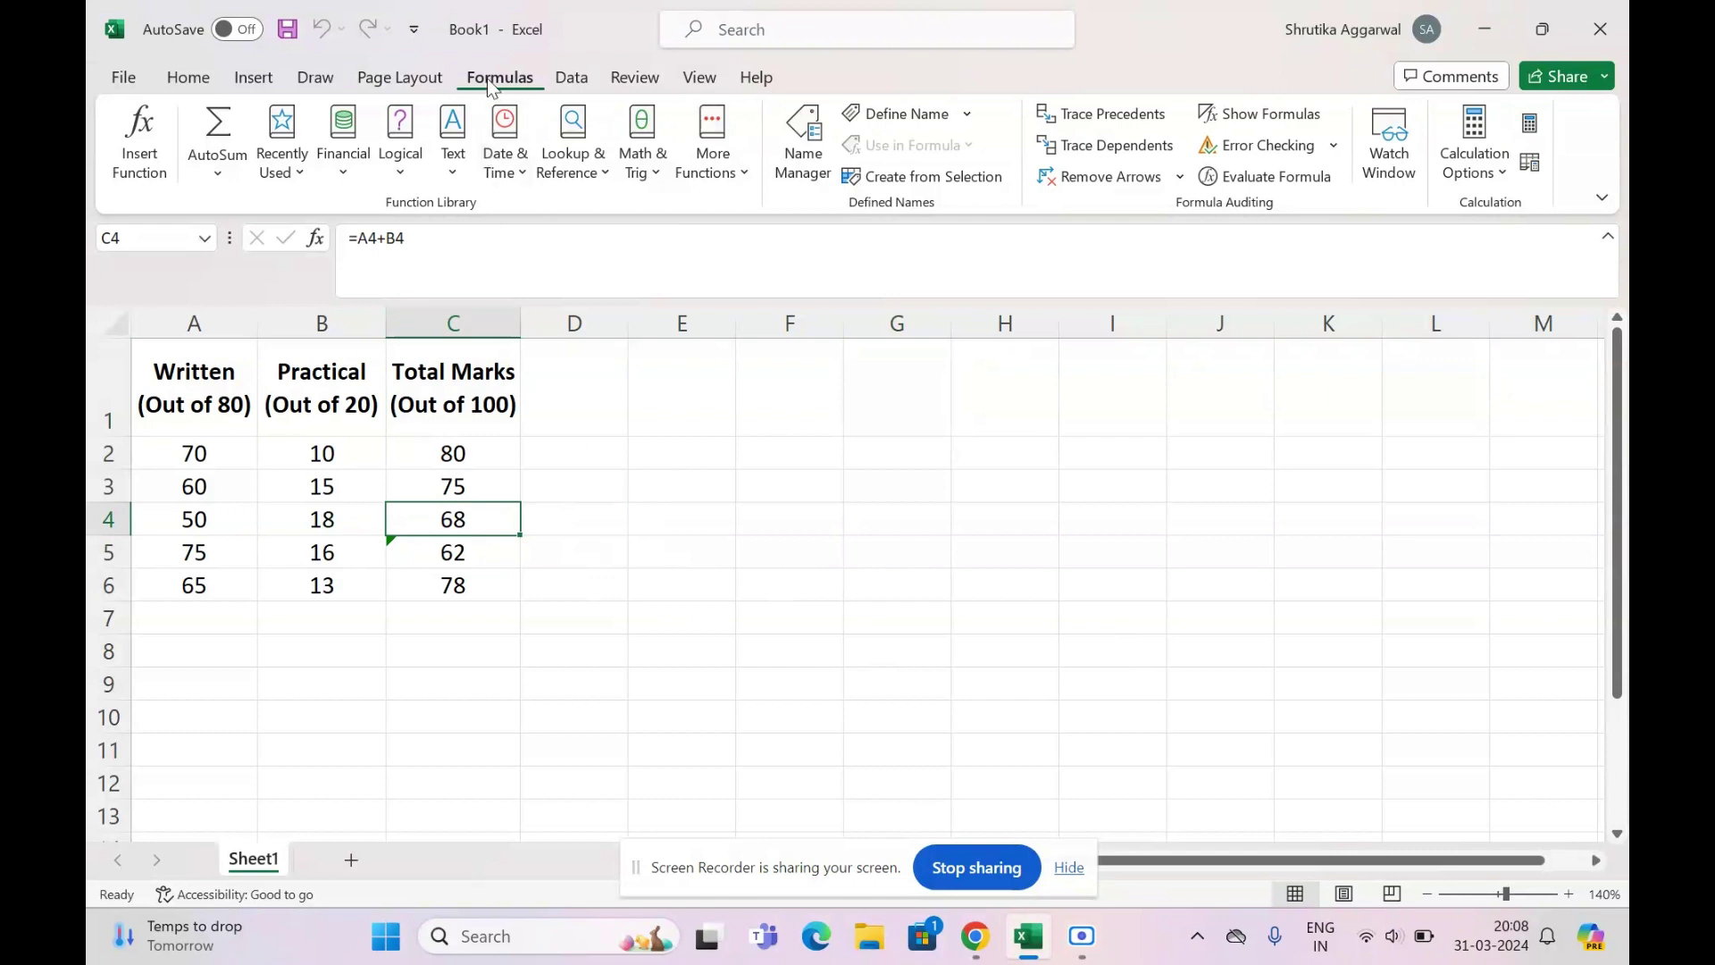
click(1122, 123)
click(481, 543)
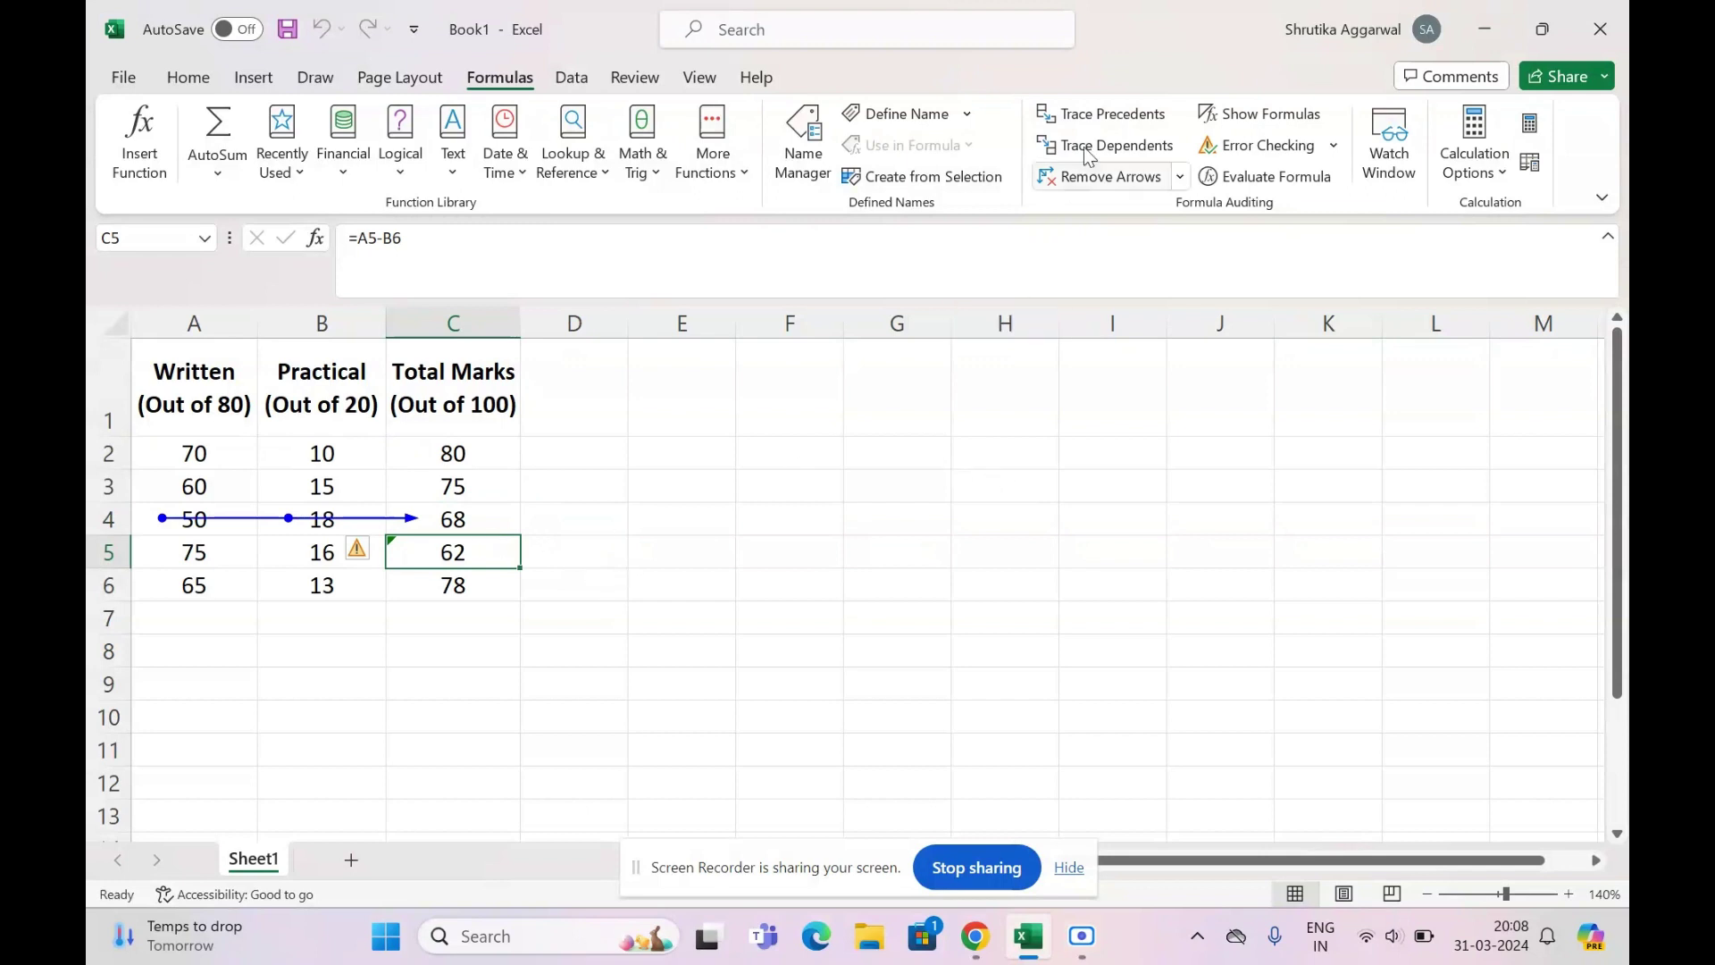
click(1119, 121)
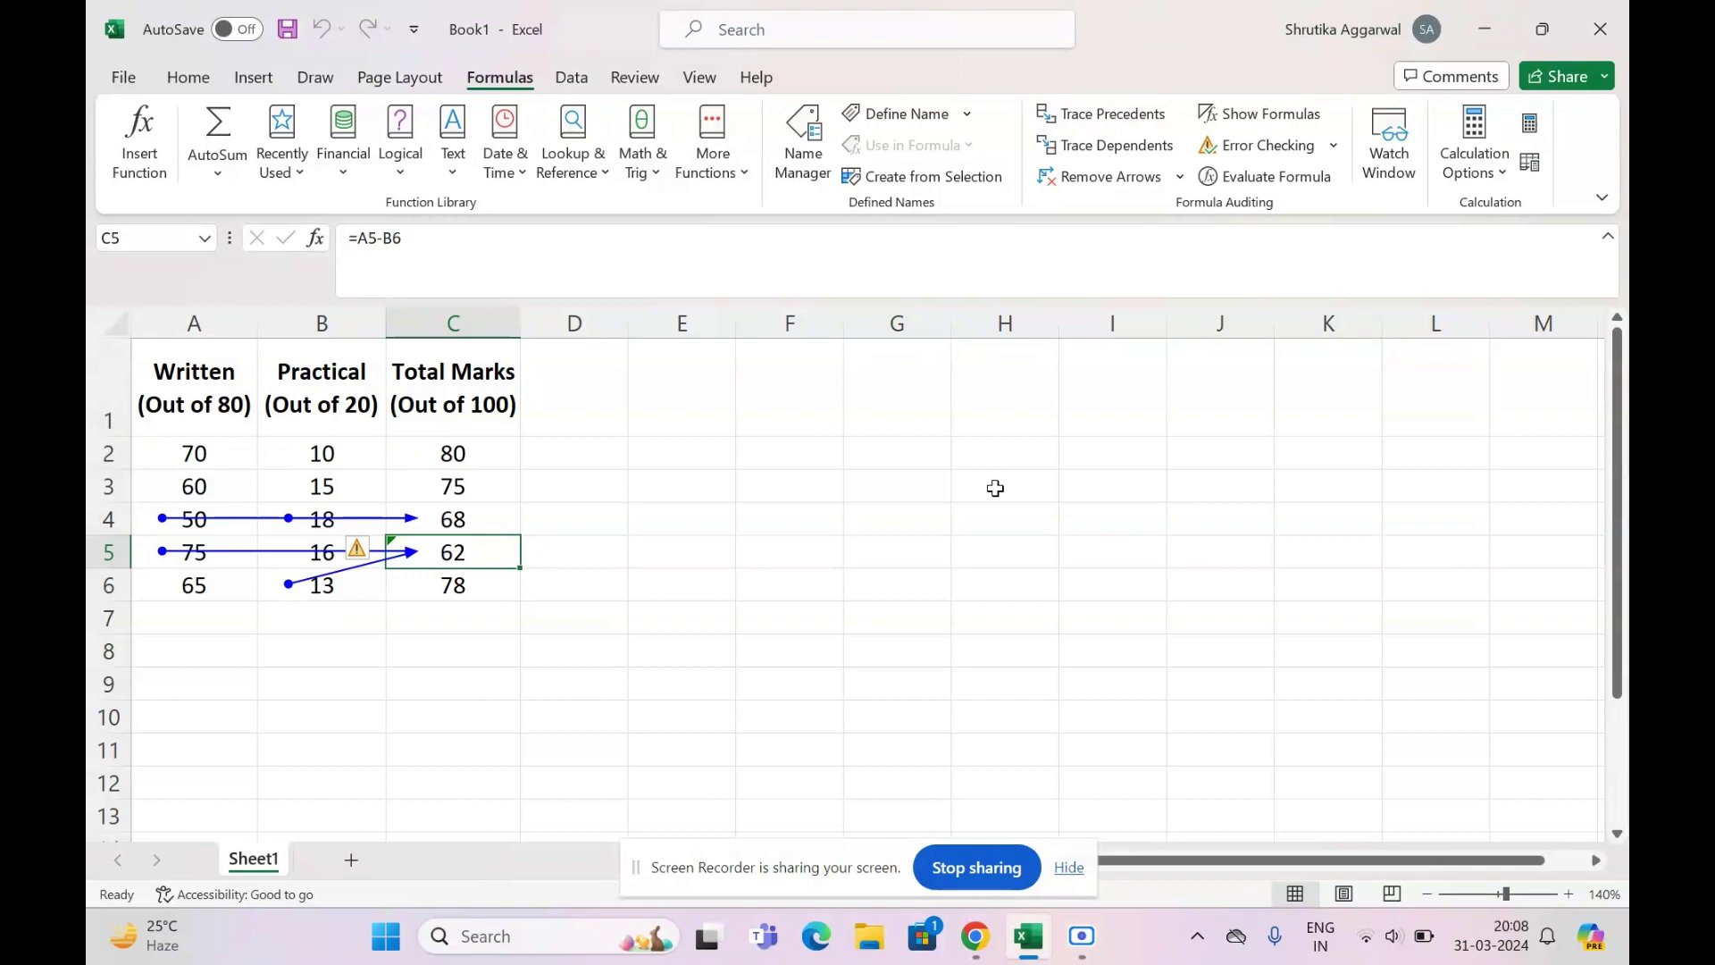
click(460, 520)
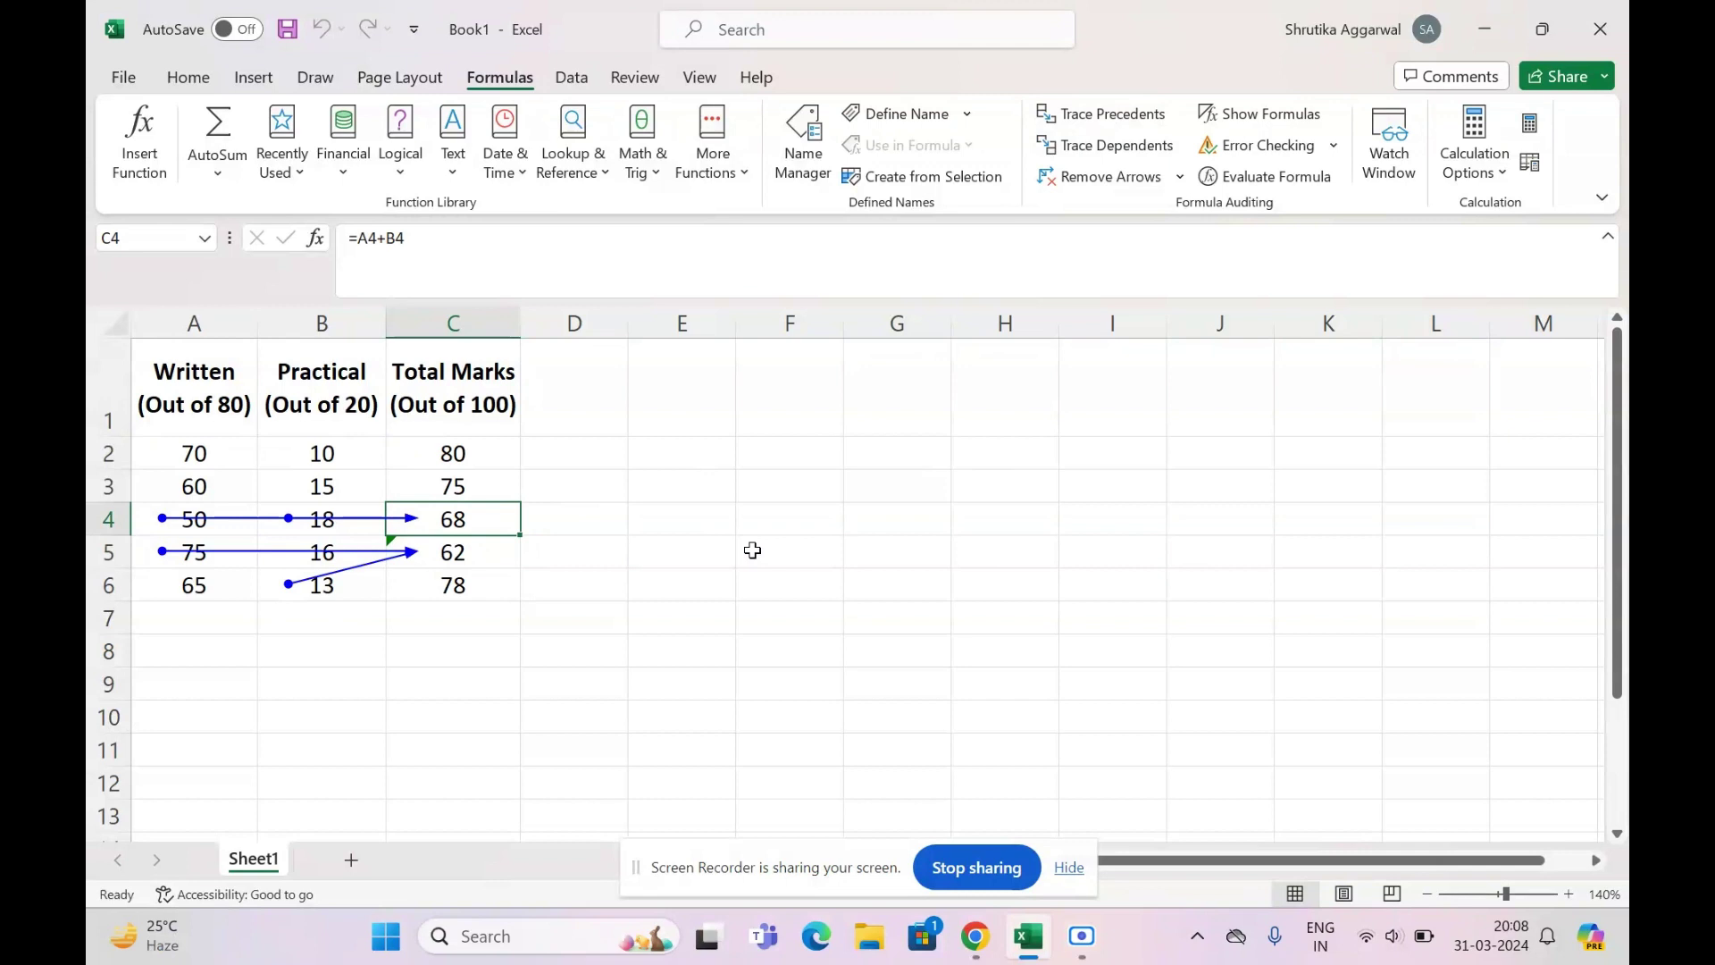
key(Down)
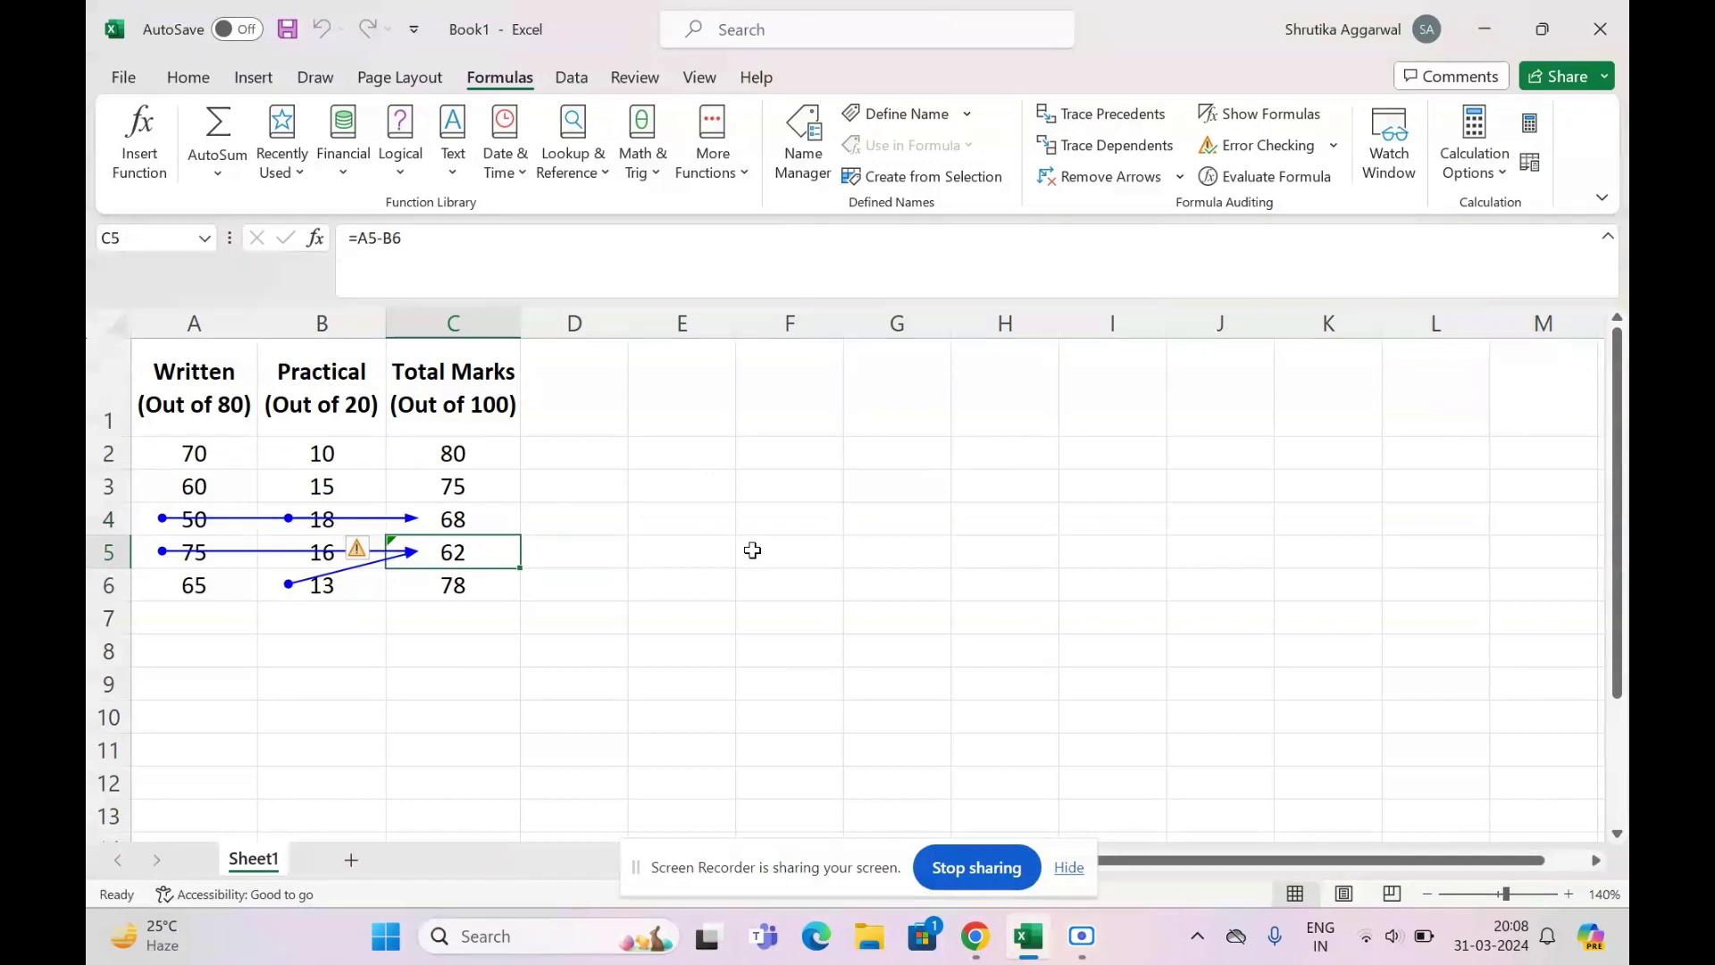
click(1097, 179)
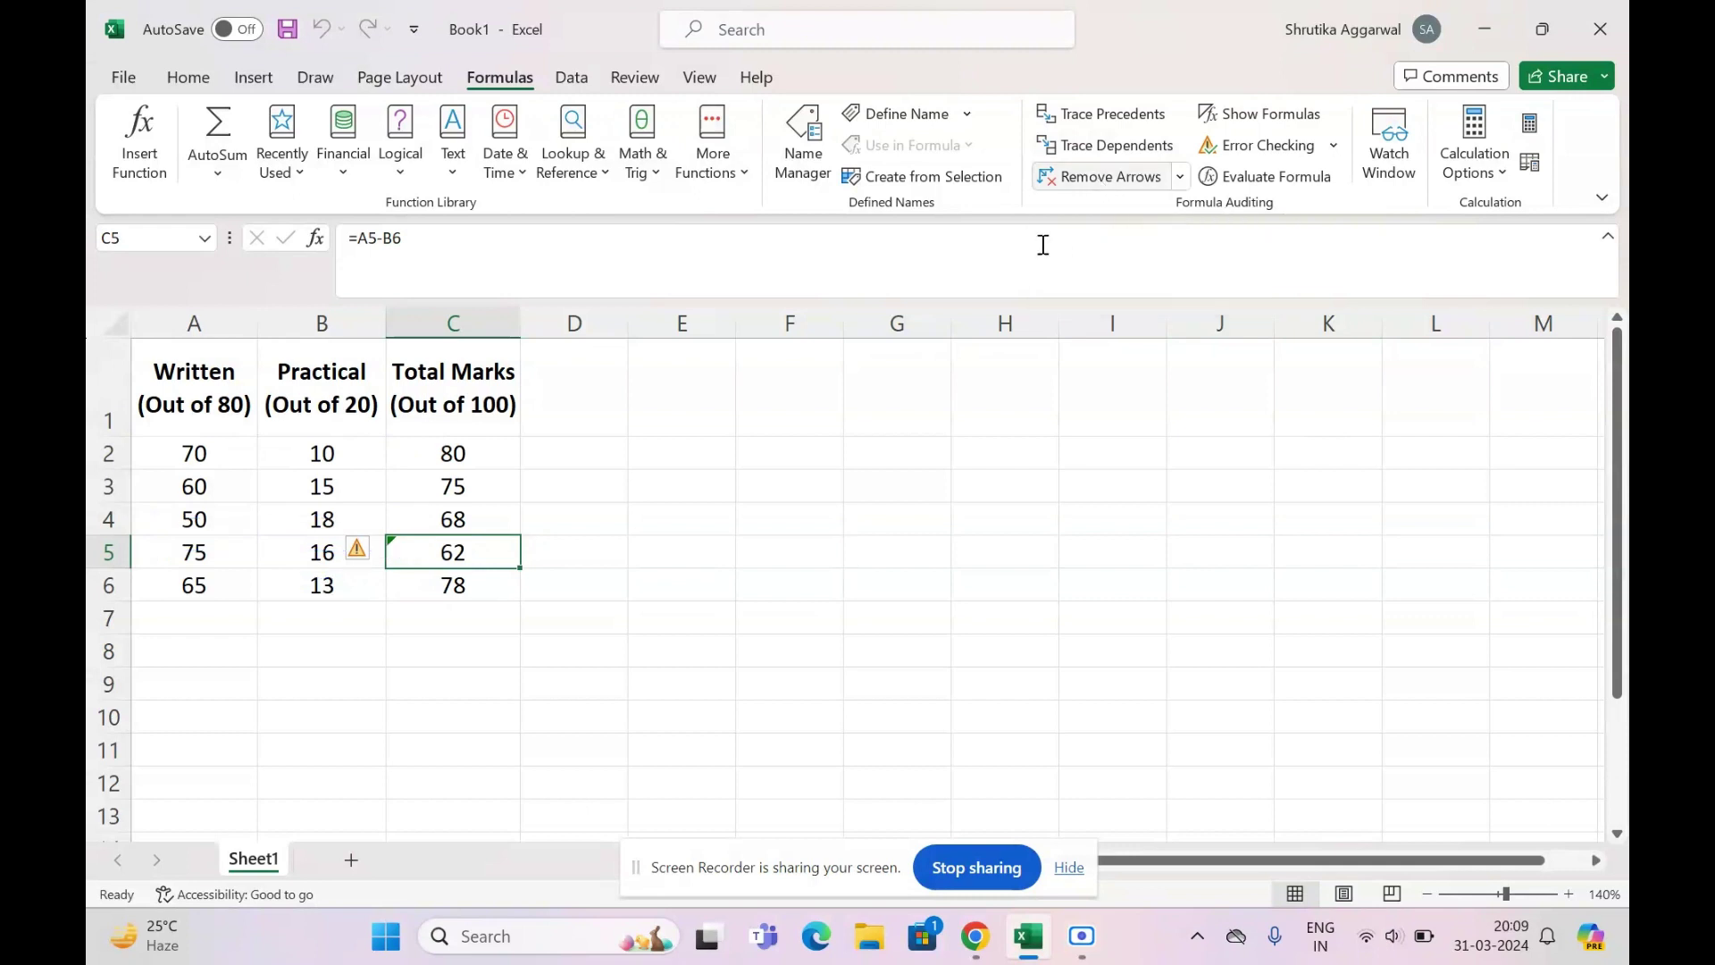
click(924, 585)
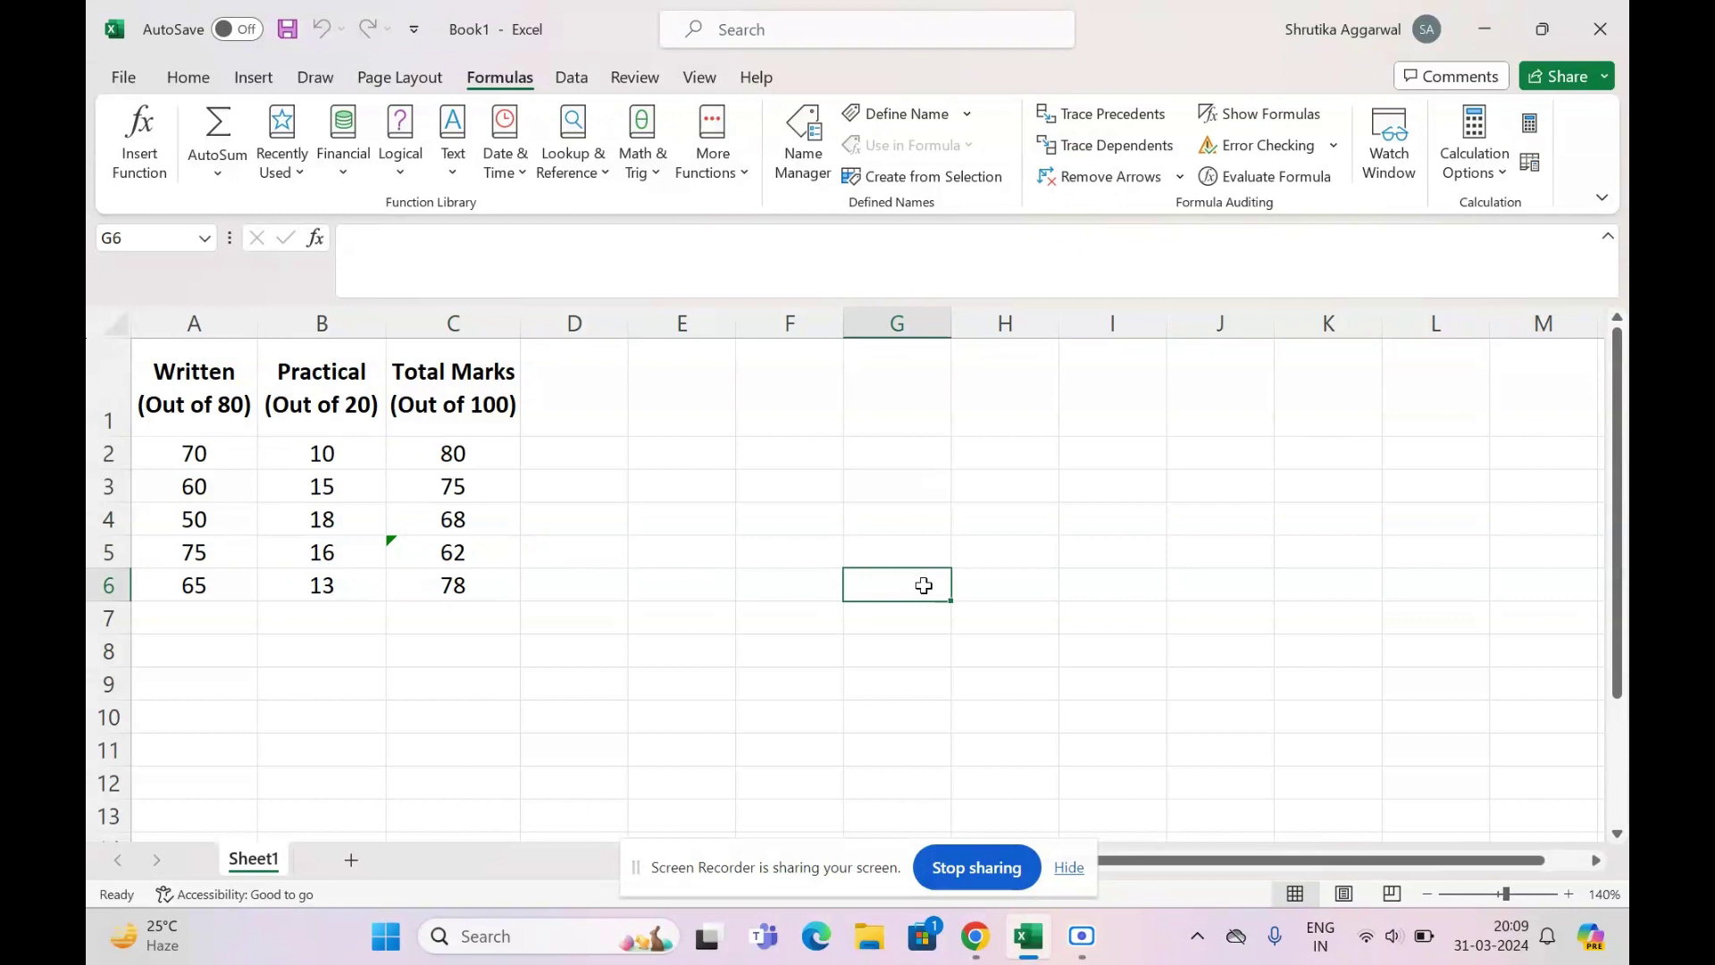
click(440, 553)
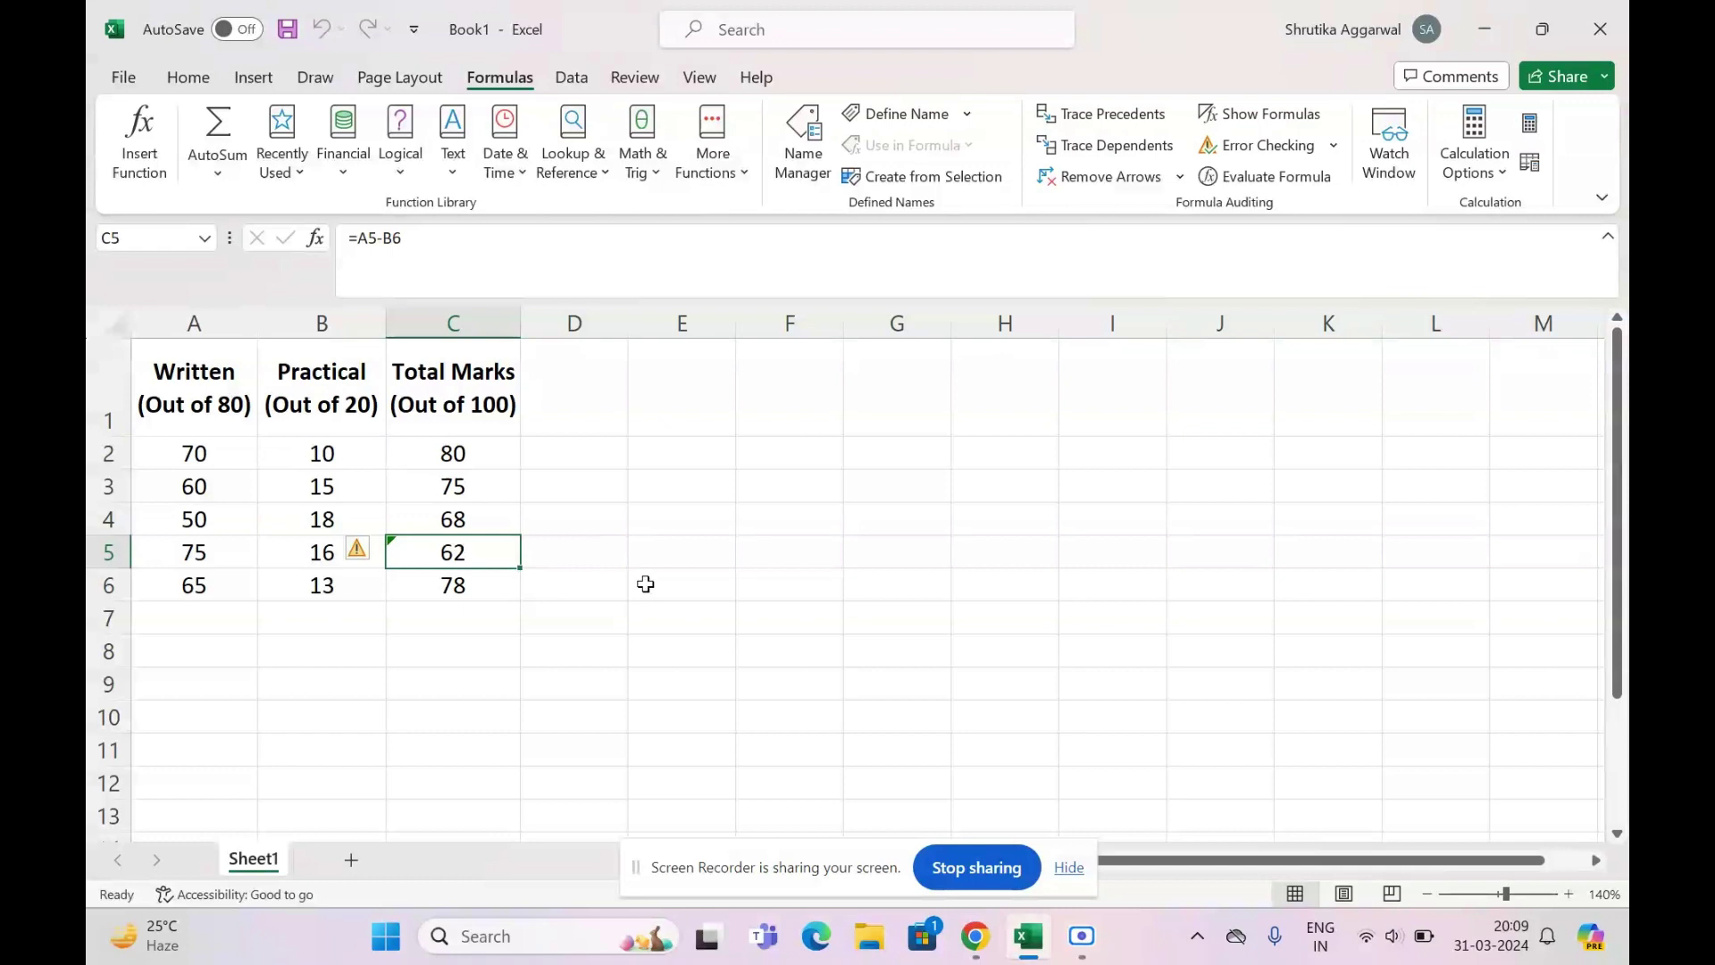
Use C5's error smart tag to copy the formula from above, giving =A5+B5 (91)
click(356, 551)
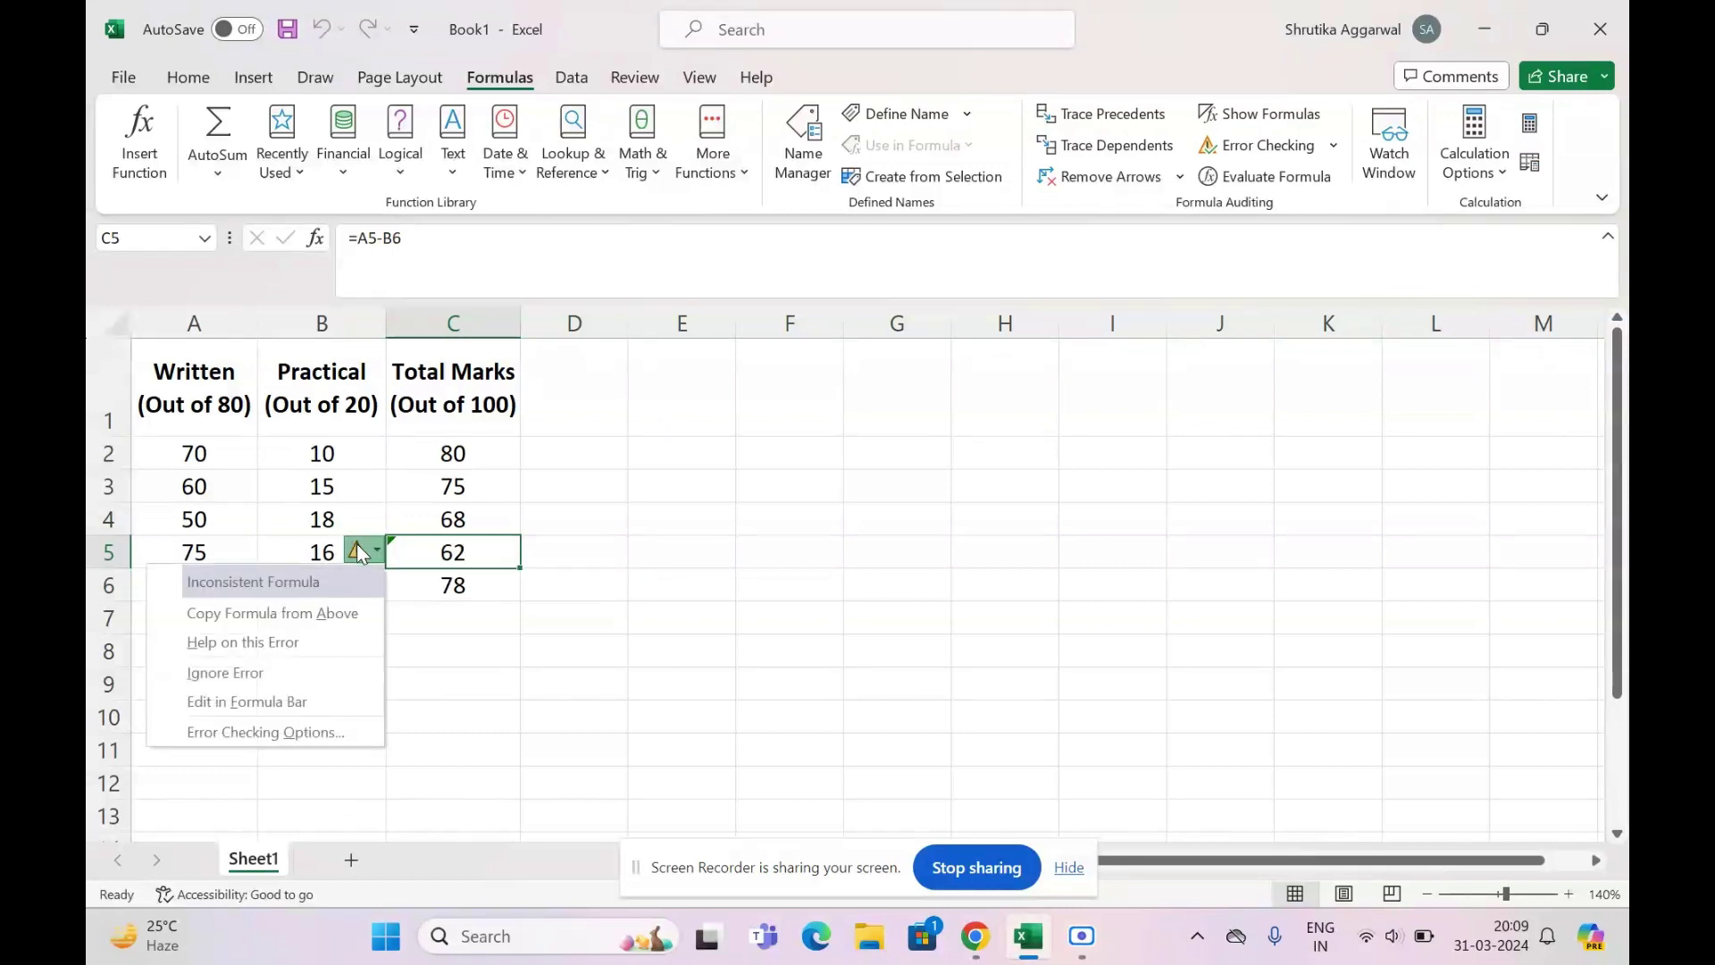
click(327, 616)
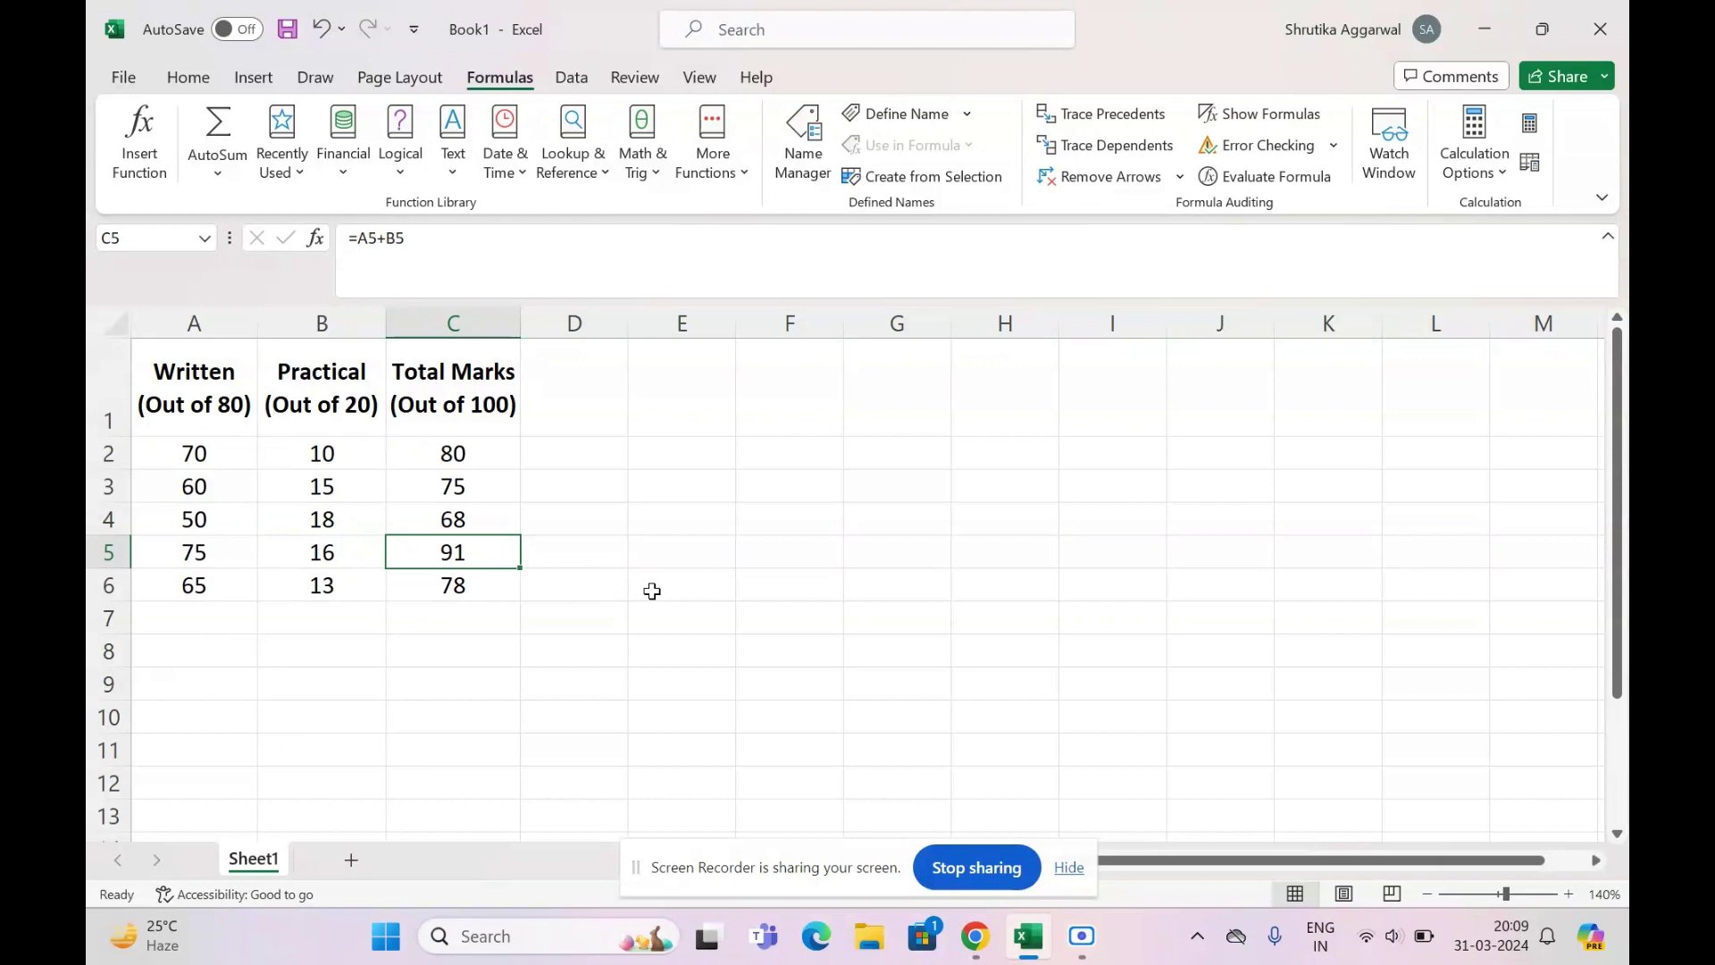
click(487, 459)
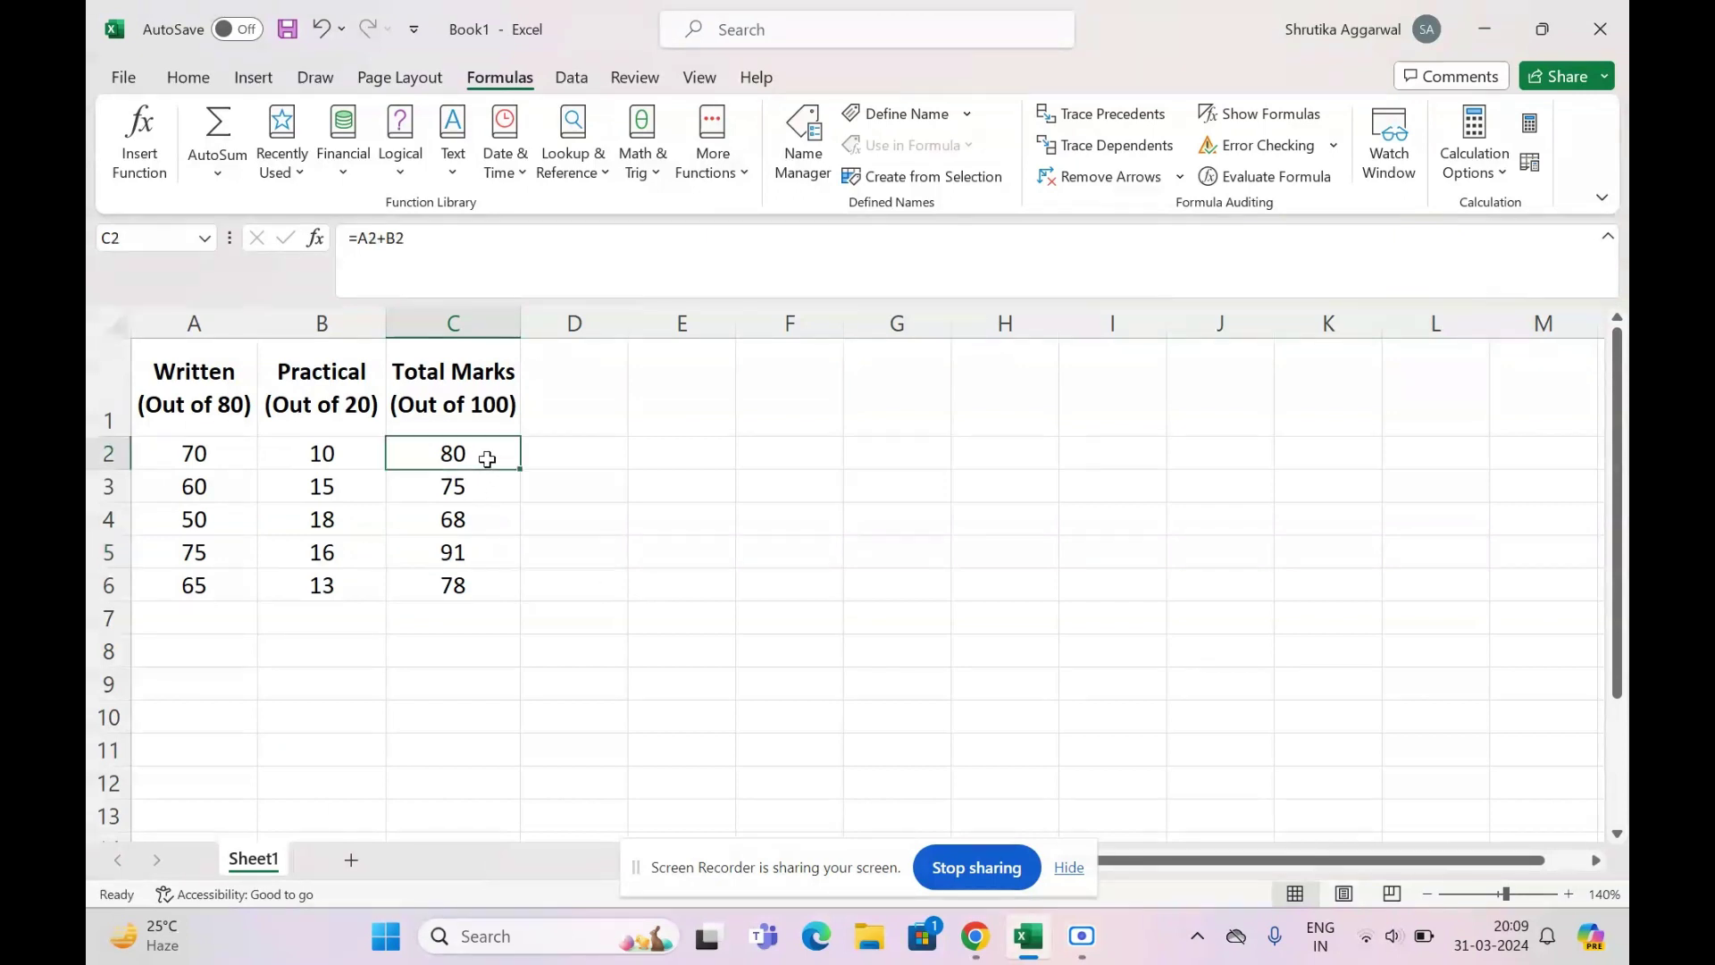